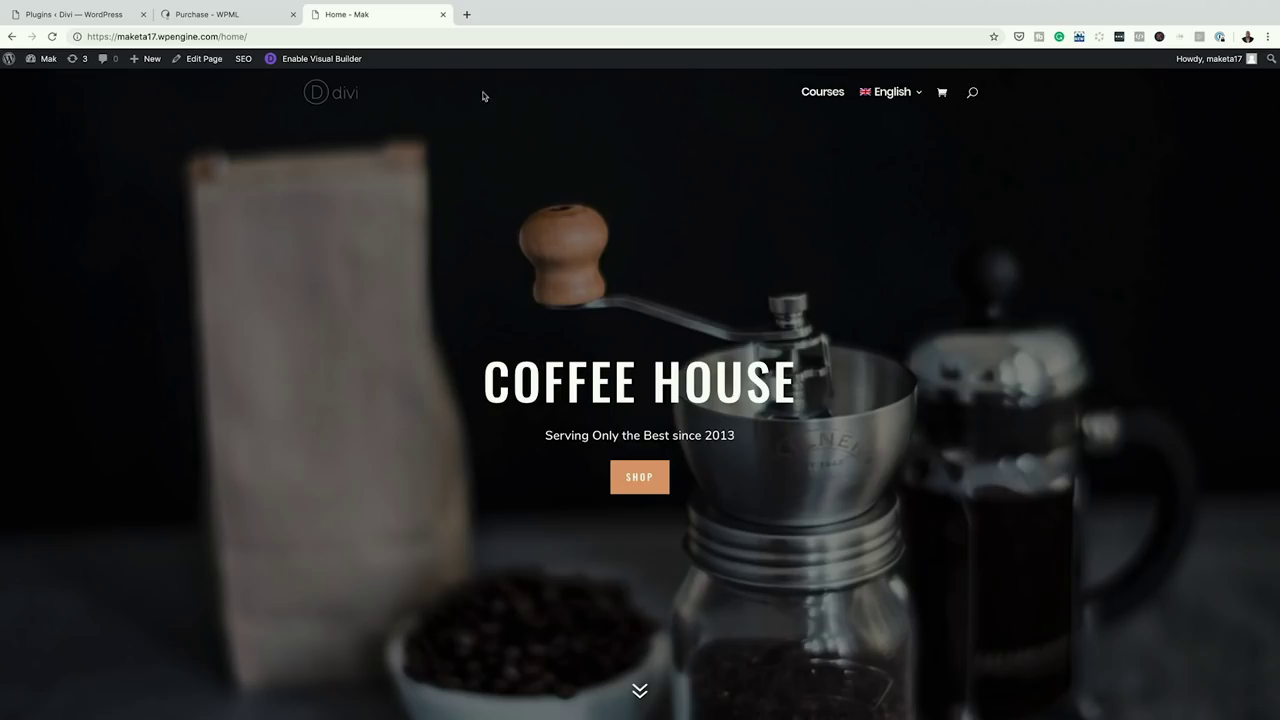
Check the WPML plugins in the WordPress plugin list and compare the features offered by each plan on WPML's purchase page
left_click(114, 20)
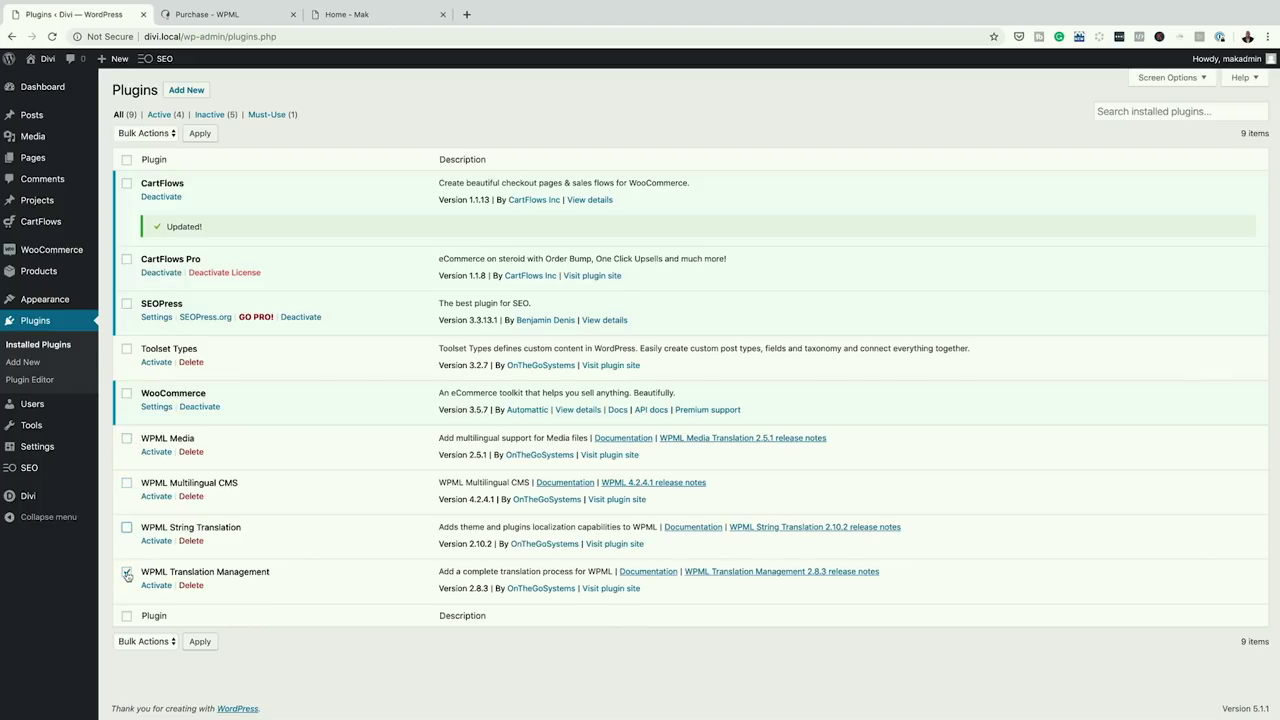
left_click(249, 17)
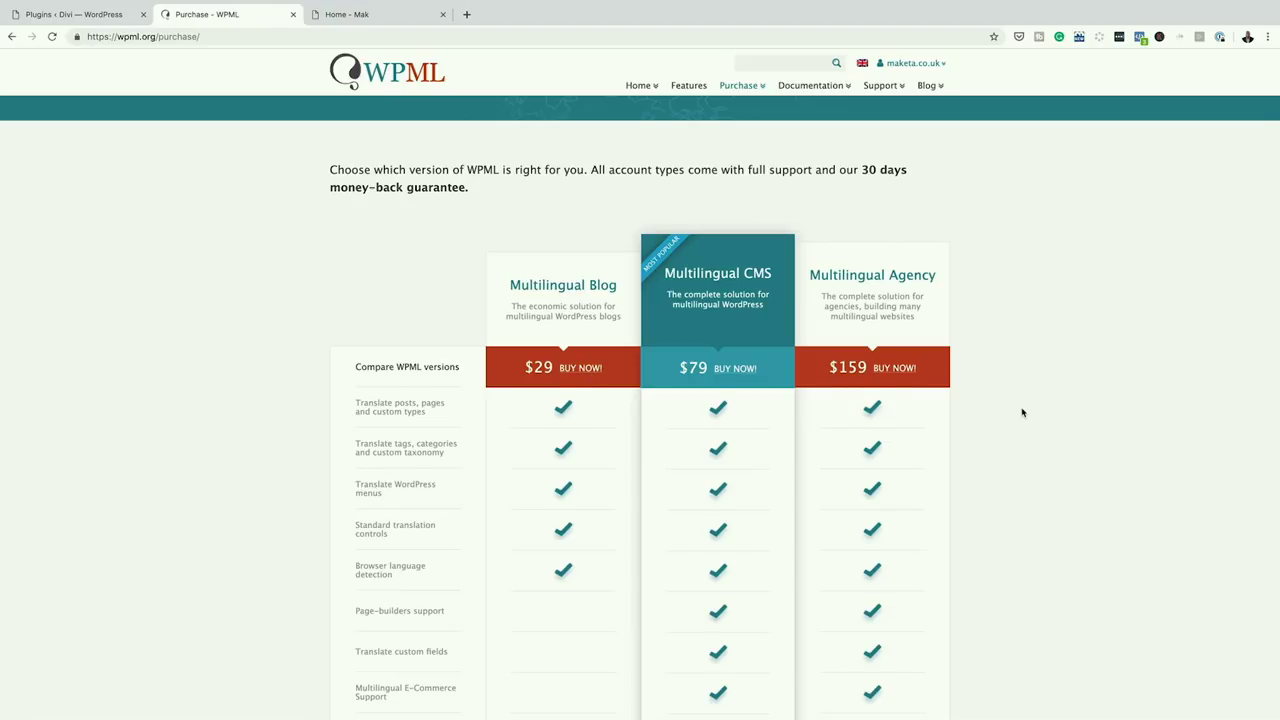
scroll(1022, 412, "down", 3)
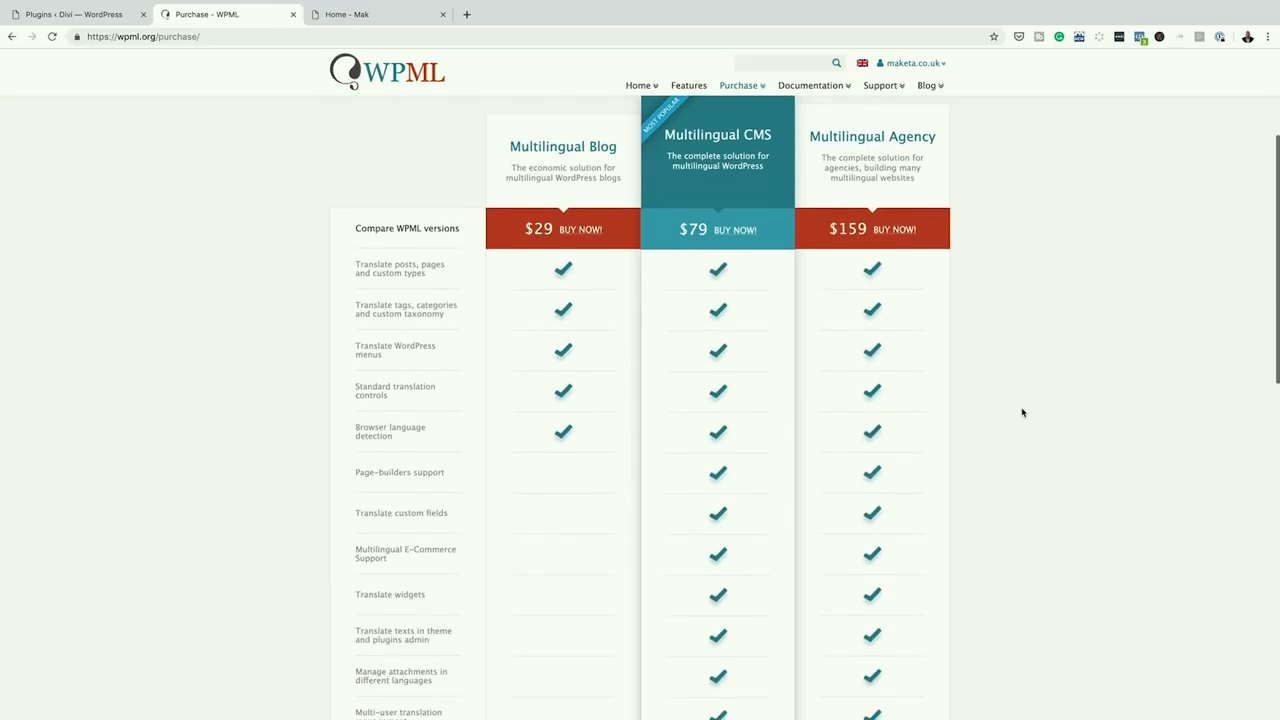
scroll(1022, 412, "down", 1)
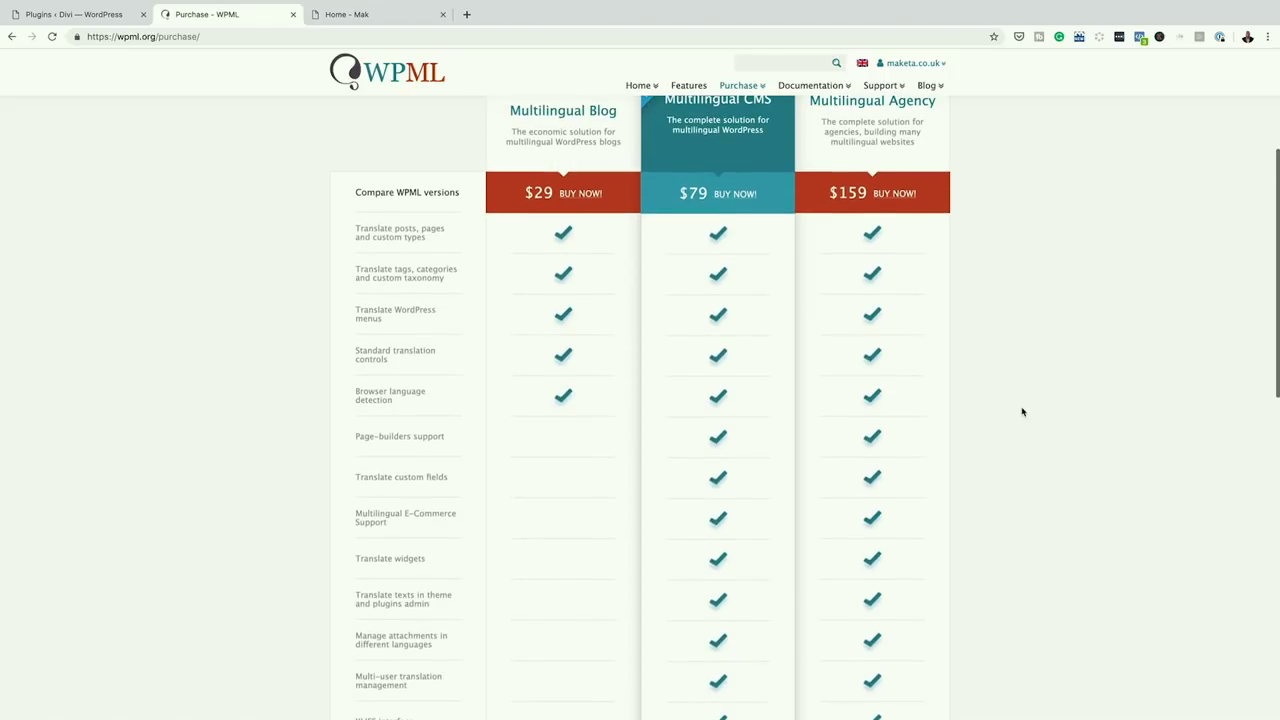
scroll(1023, 411, "up", 1)
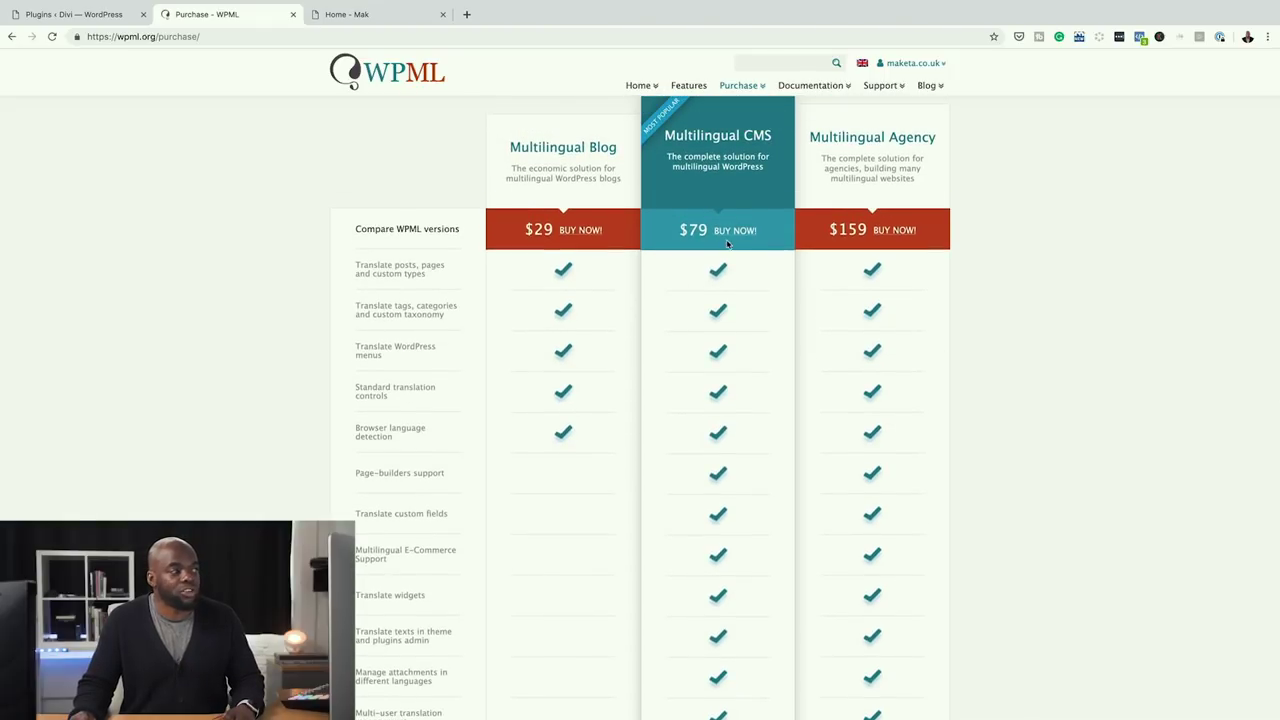
scroll(997, 400, "down", 1)
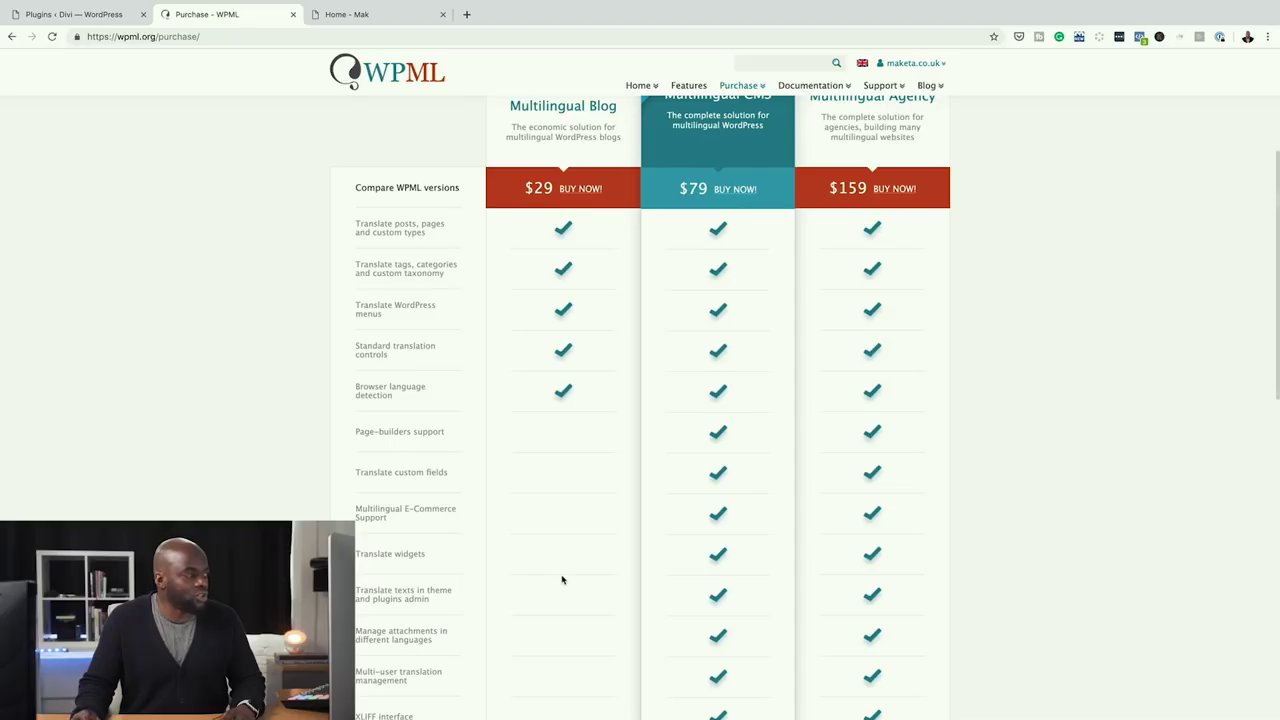
scroll(471, 540, "down", 1)
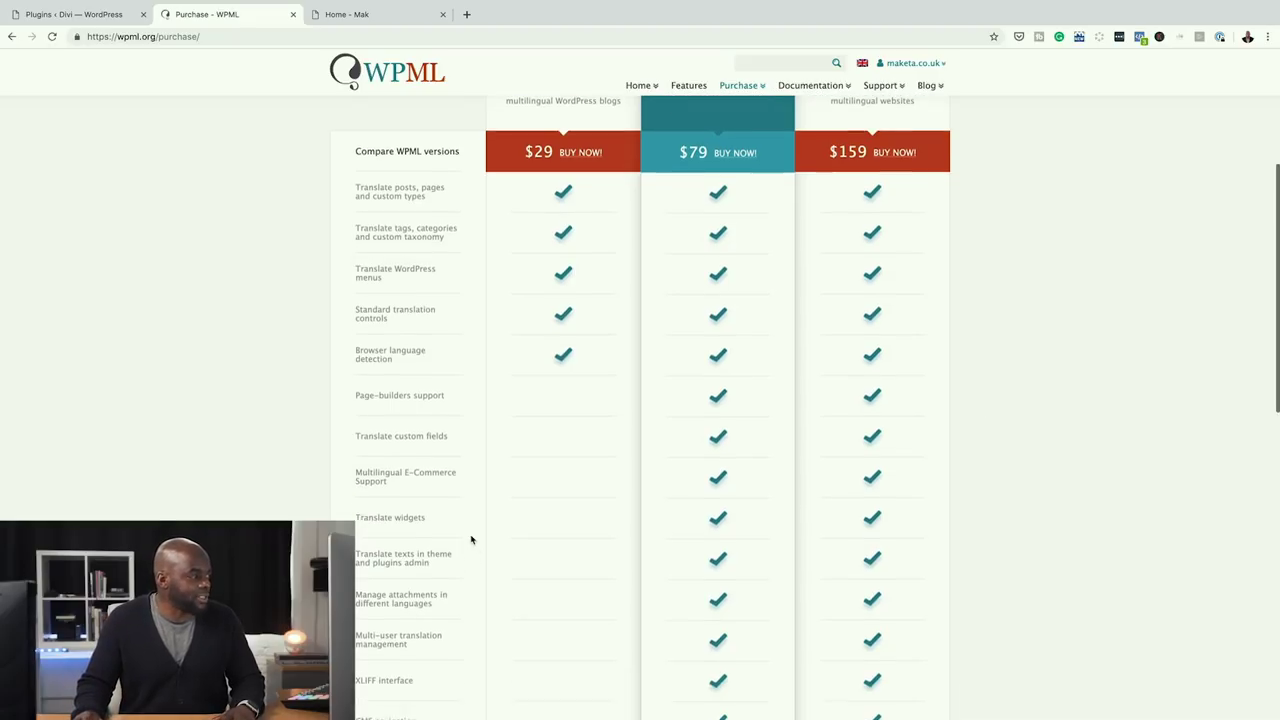
scroll(414, 457, "down", 1)
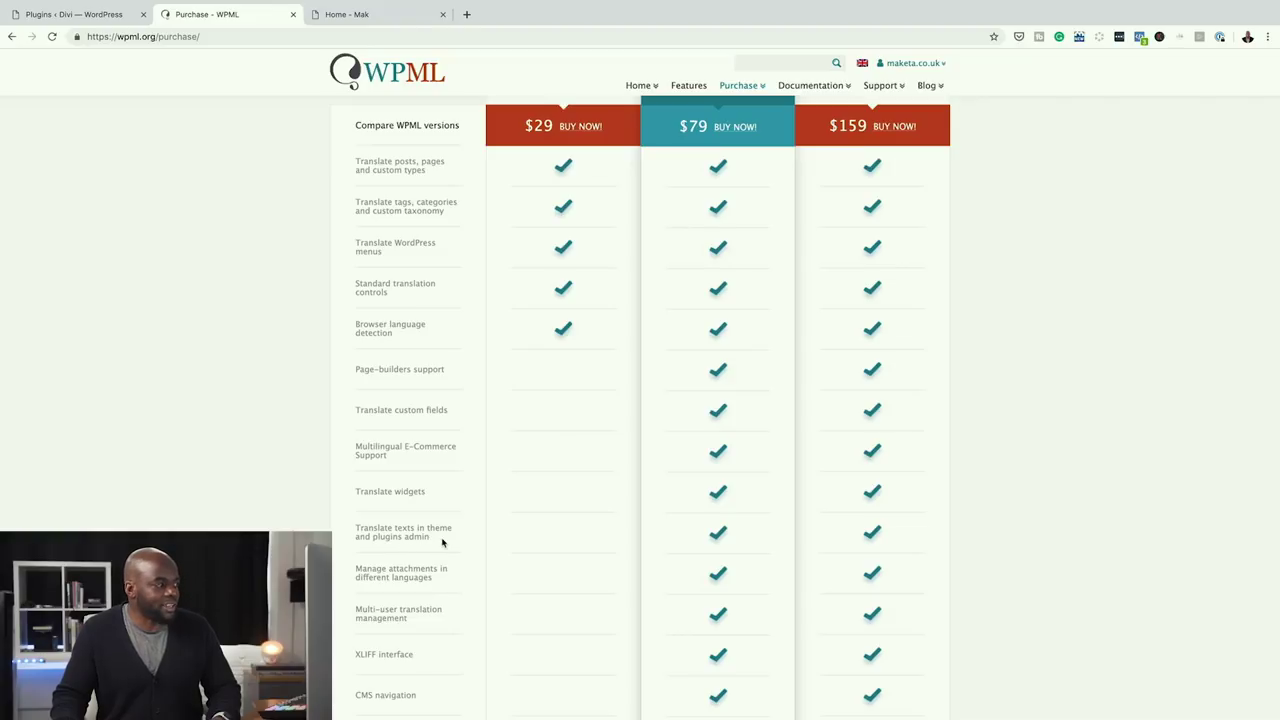
scroll(456, 550, "down", 1)
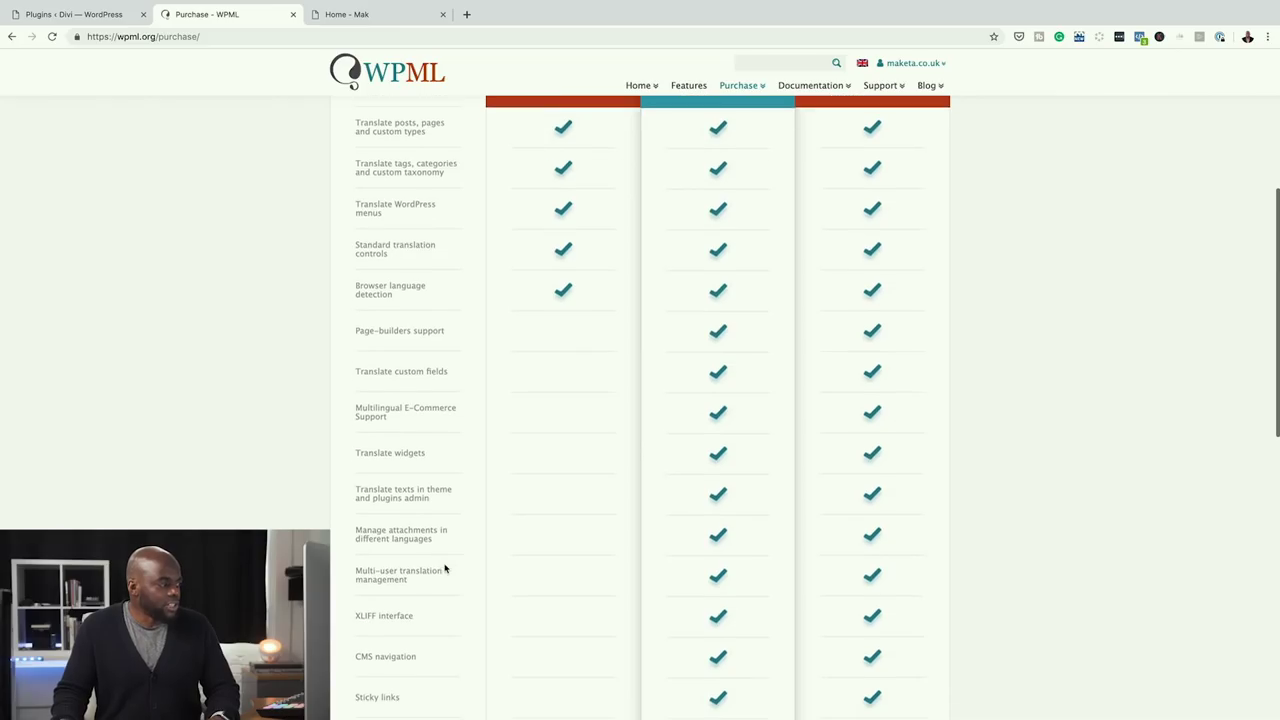
scroll(446, 600, "down", 2)
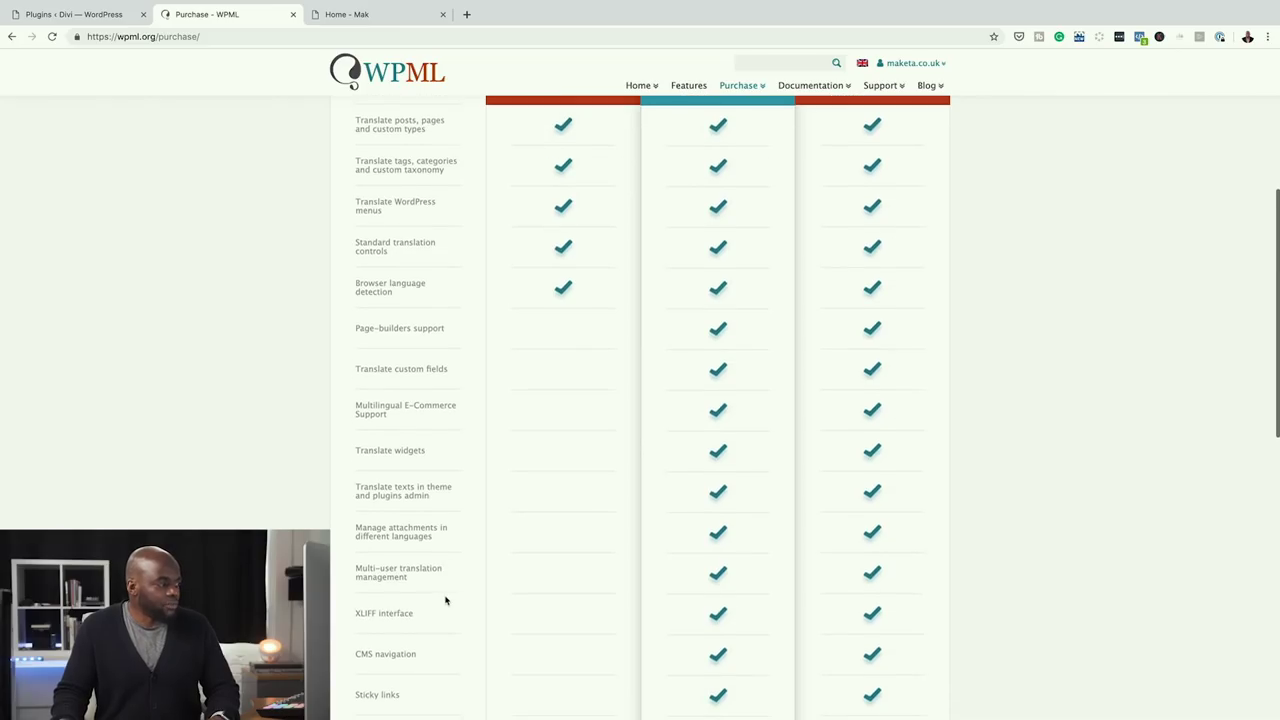
scroll(446, 600, "down", 2)
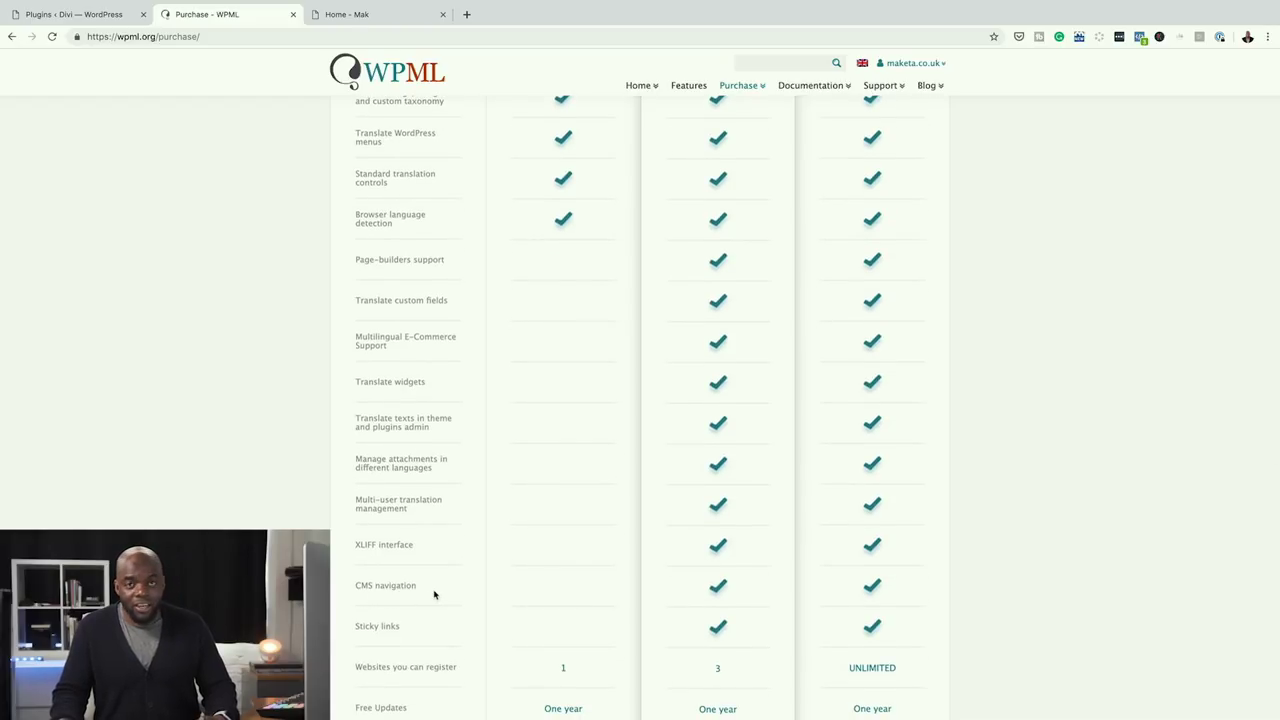
scroll(435, 594, "down", 1)
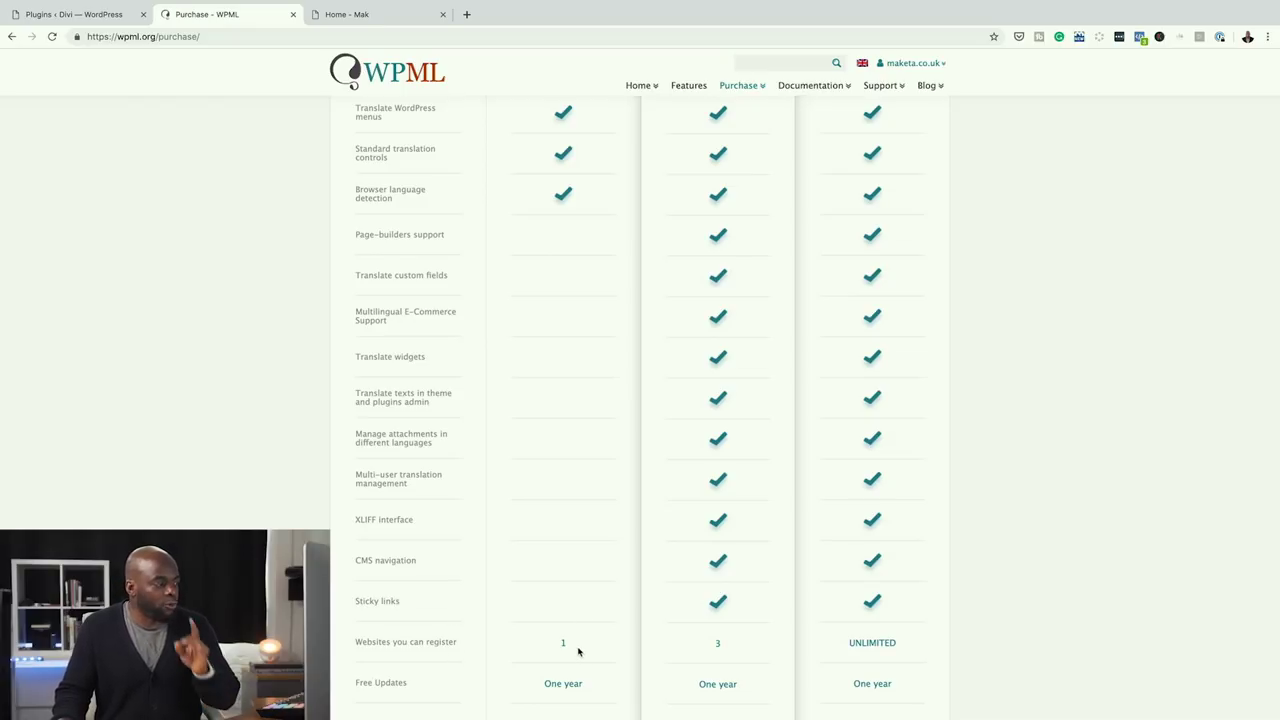
Compare the prices and website registration limits of the Multilingual Blog, Multilingual CMS and Multilingual Agency plans
scroll(586, 400, "up", 5)
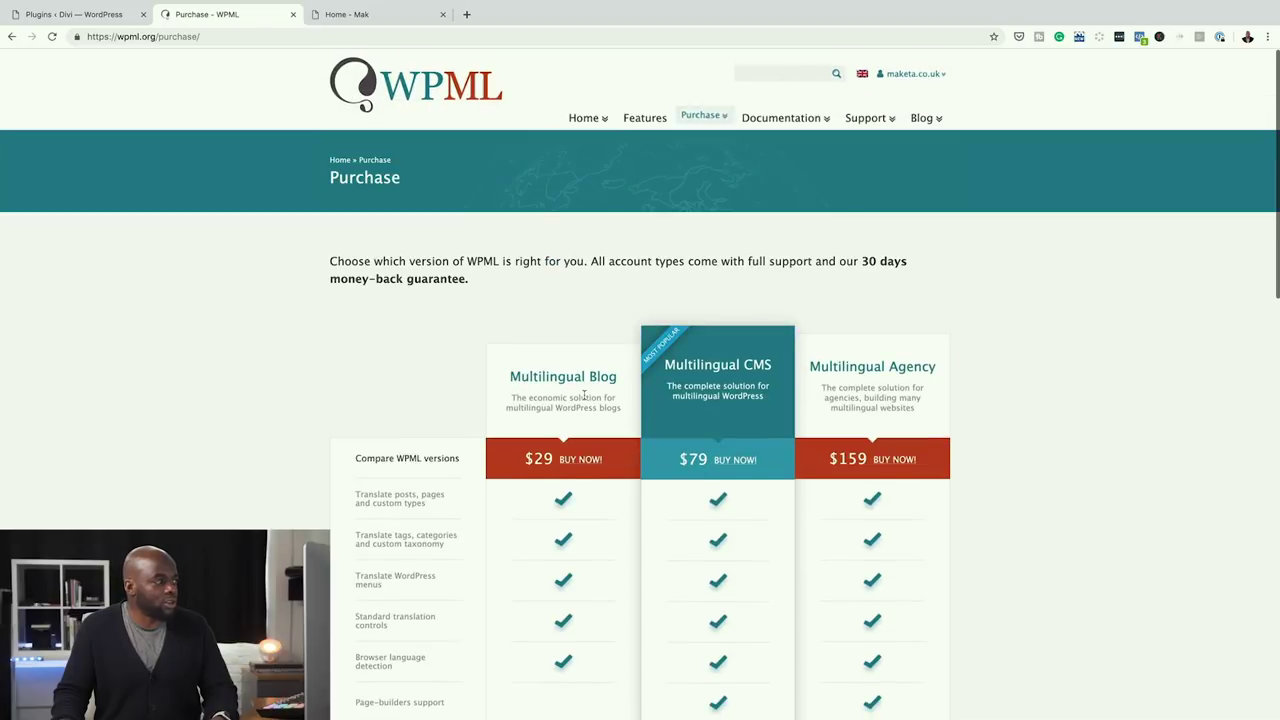
scroll(729, 449, "down", 10)
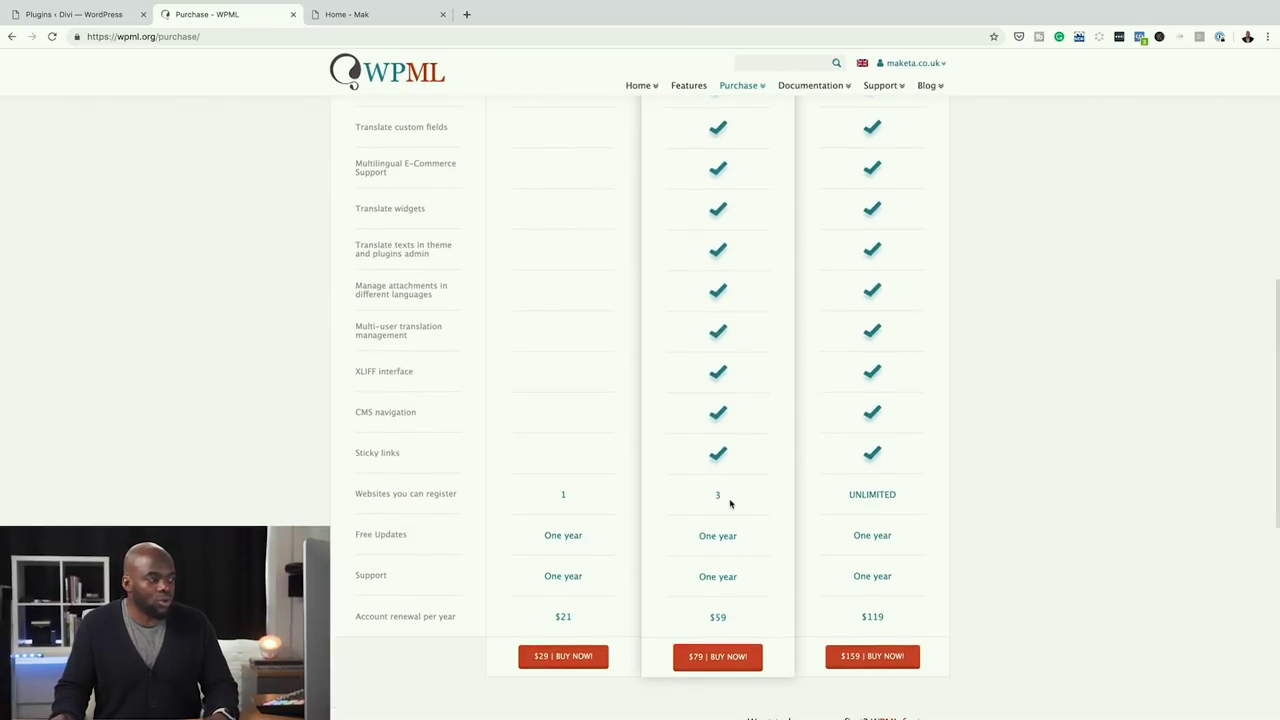
scroll(920, 471, "up", 10)
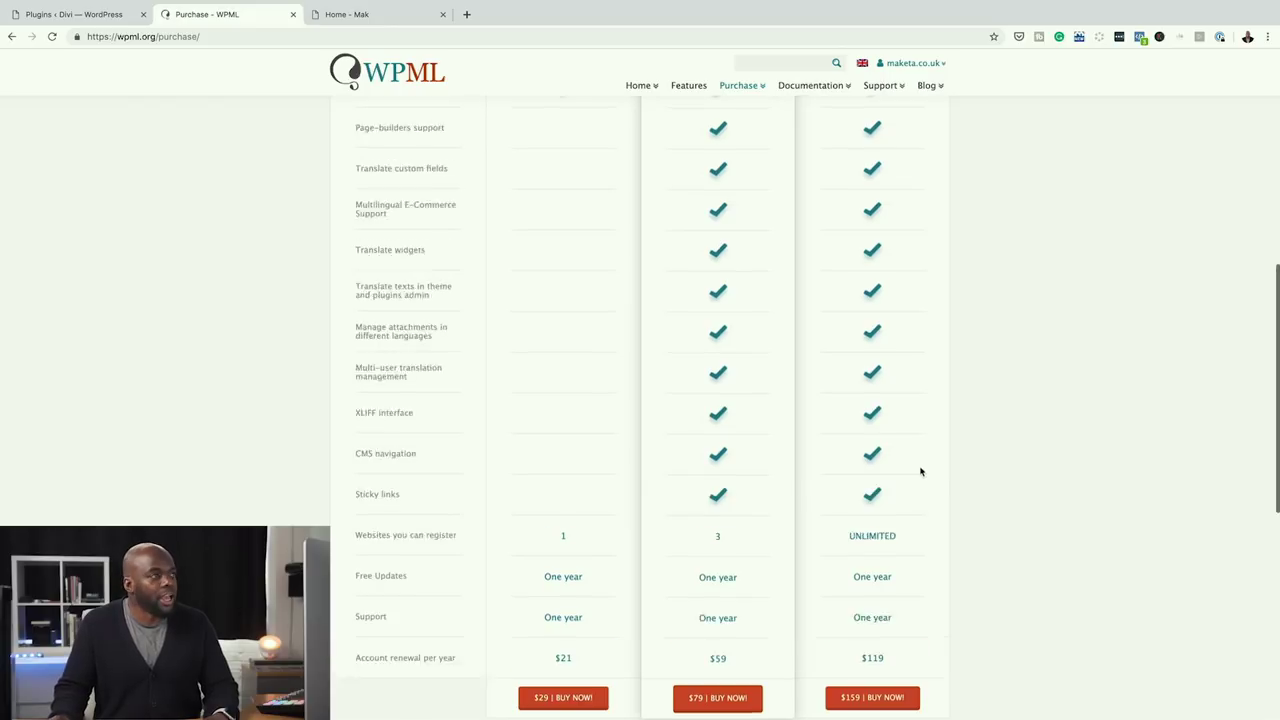
scroll(924, 483, "down", 8)
scroll(924, 483, "down", 2)
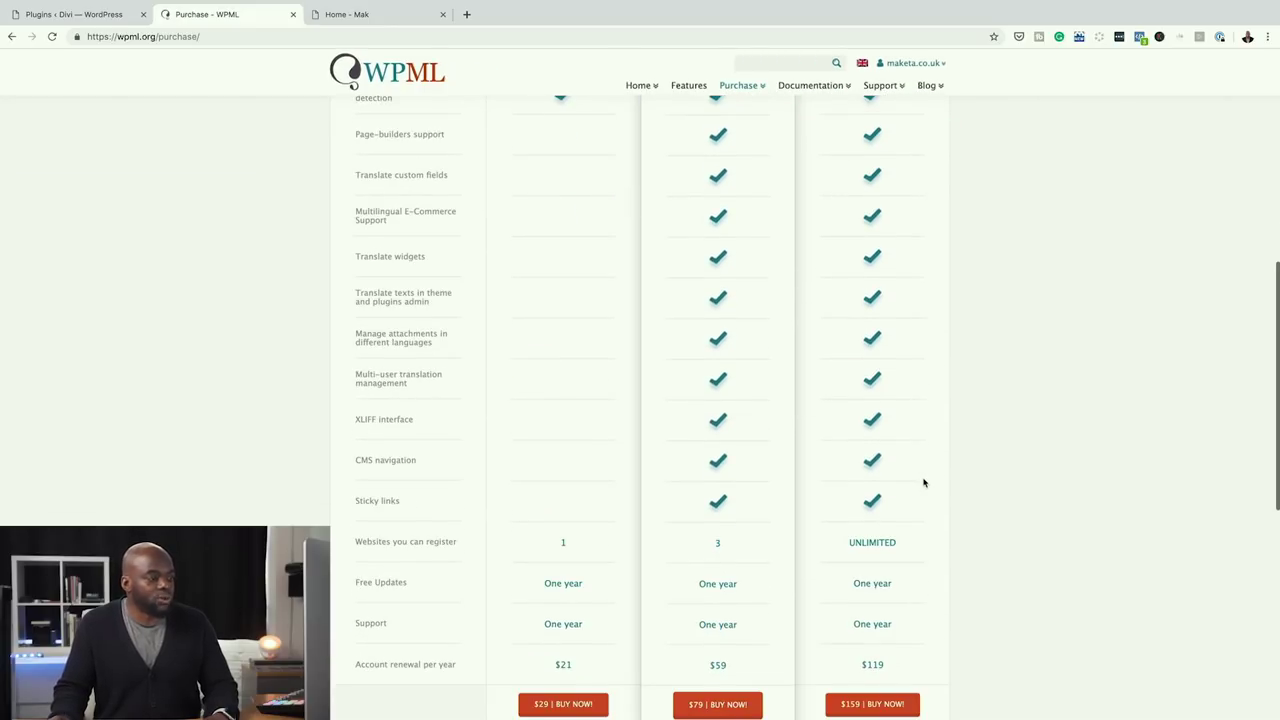
scroll(757, 482, "up", 10)
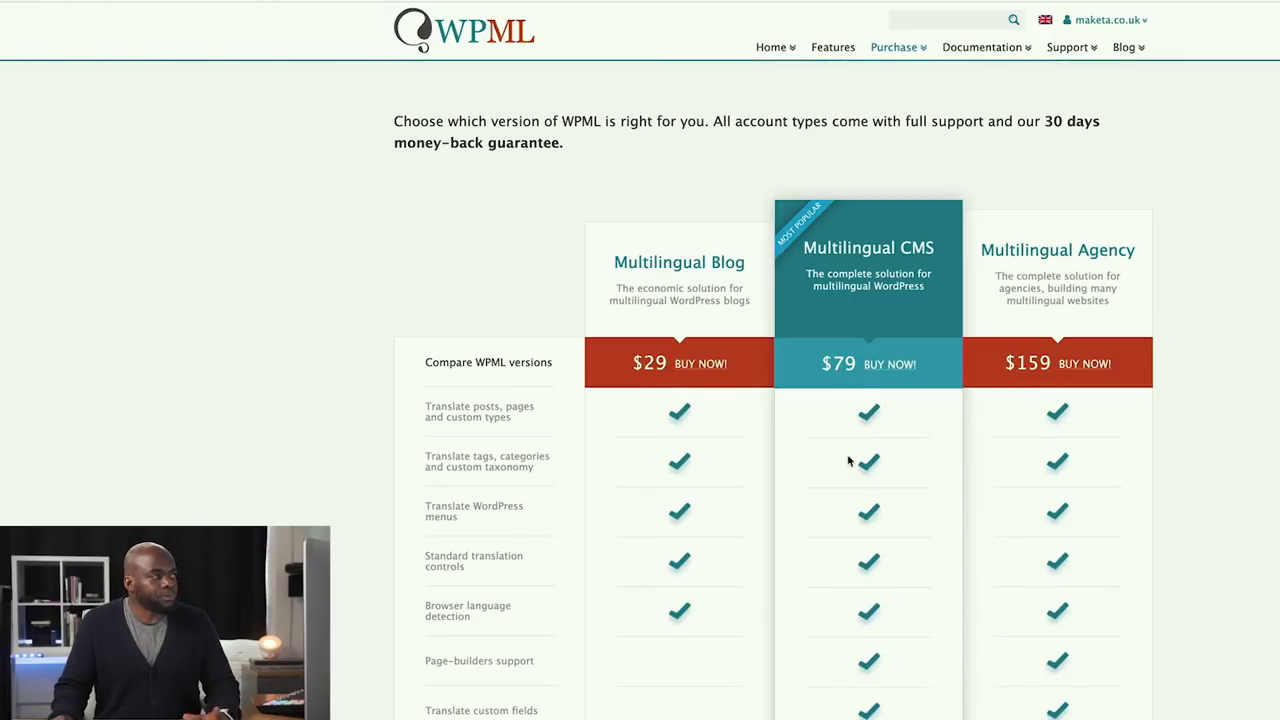
scroll(933, 508, "down", 1)
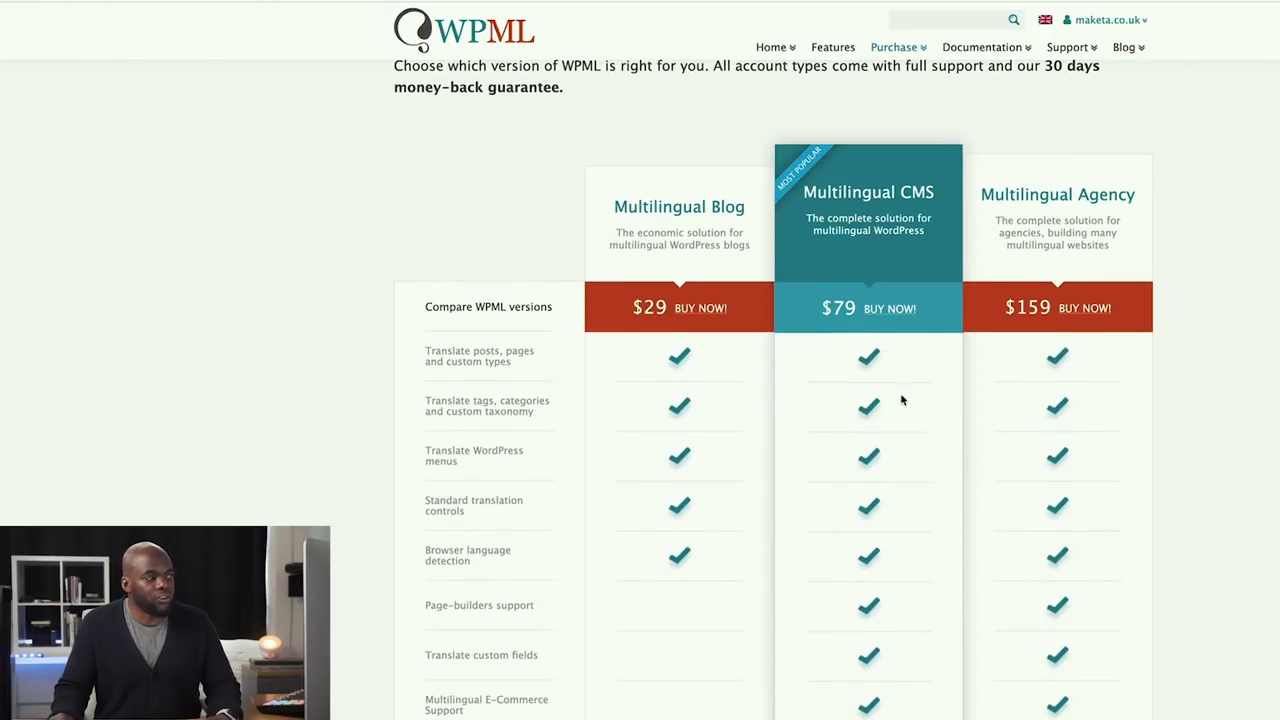
Open the WPML account's downloads and examine the core components and the compatibility components for popular plugins
mouse_move(1108, 22)
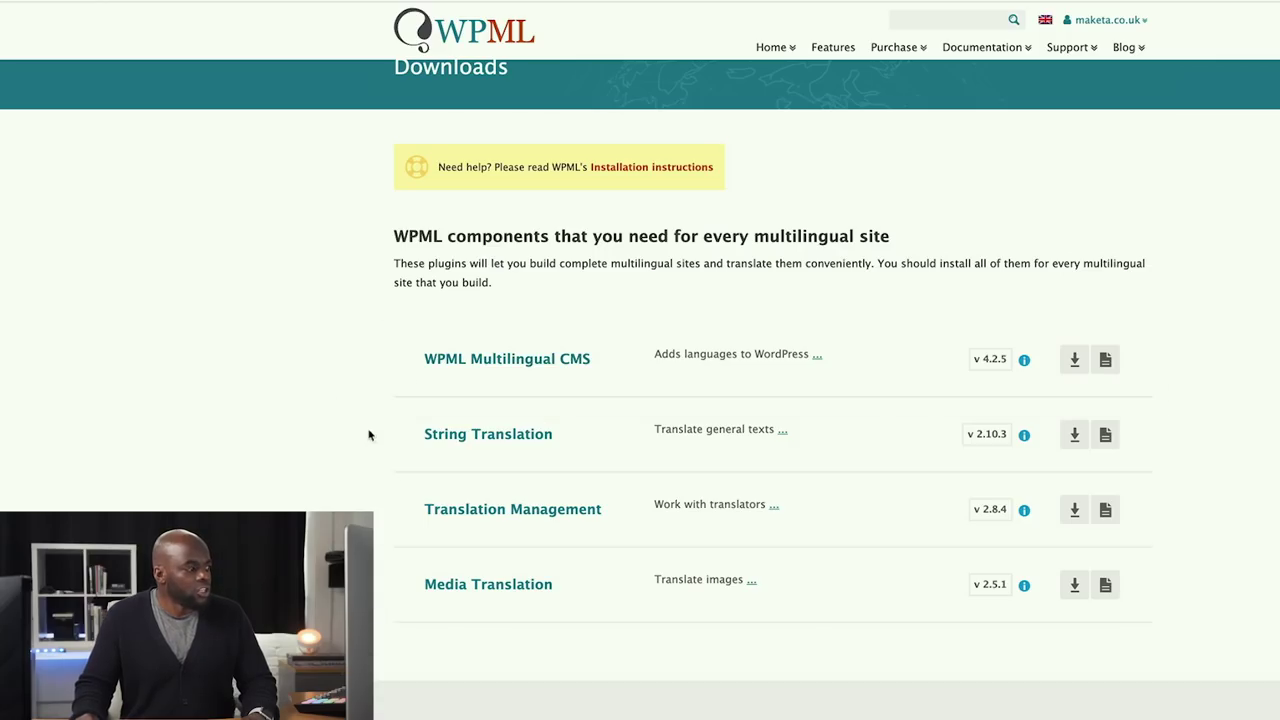
scroll(368, 434, "down", 1)
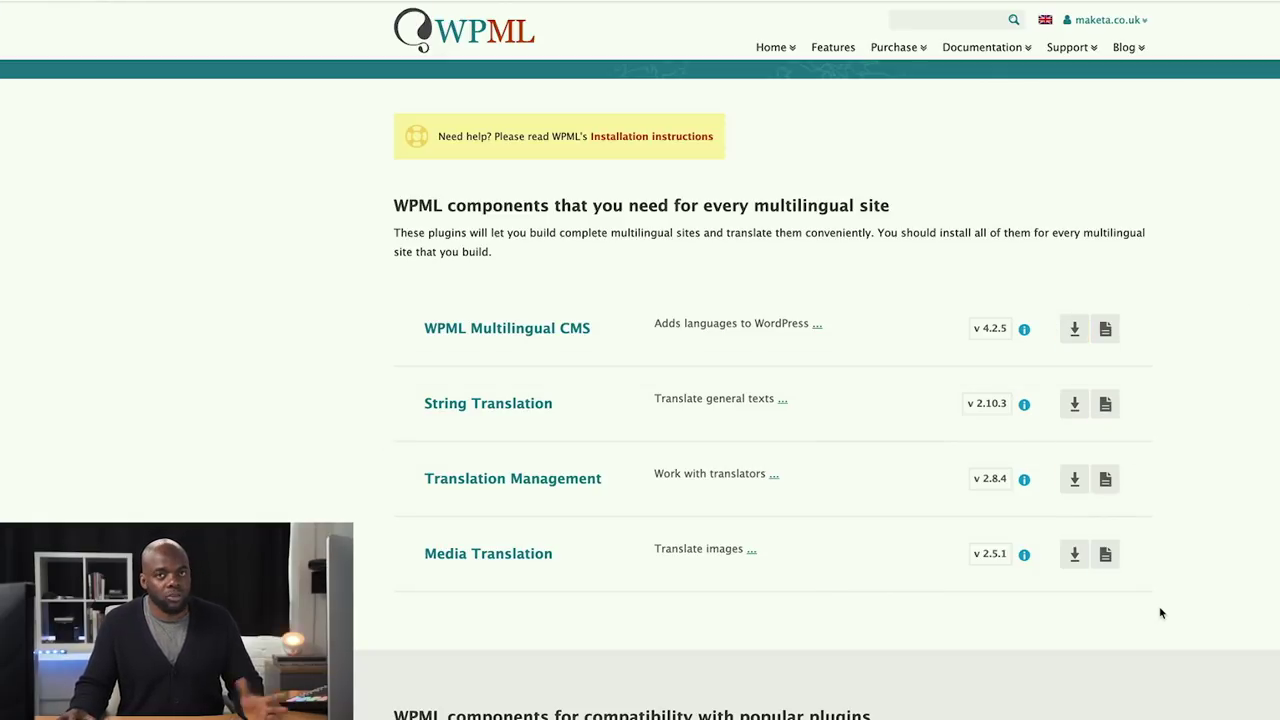
scroll(1160, 613, "down", 5)
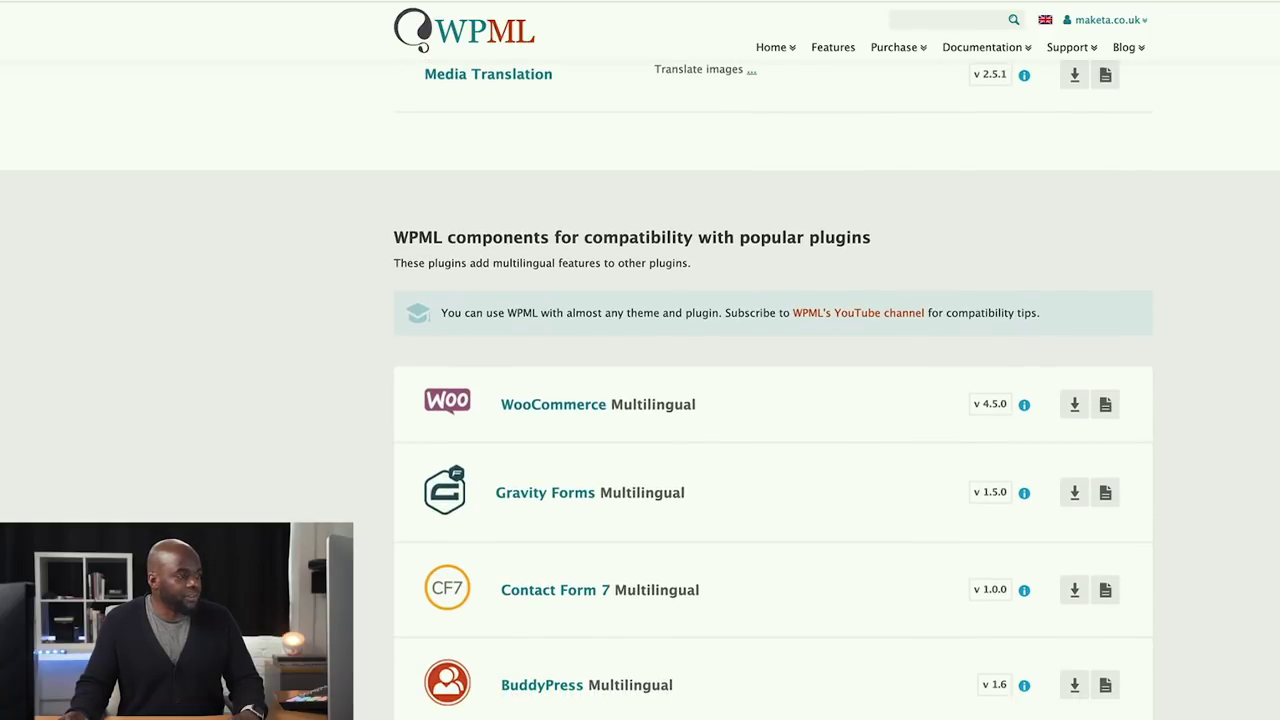
scroll(640, 390, "down", 3)
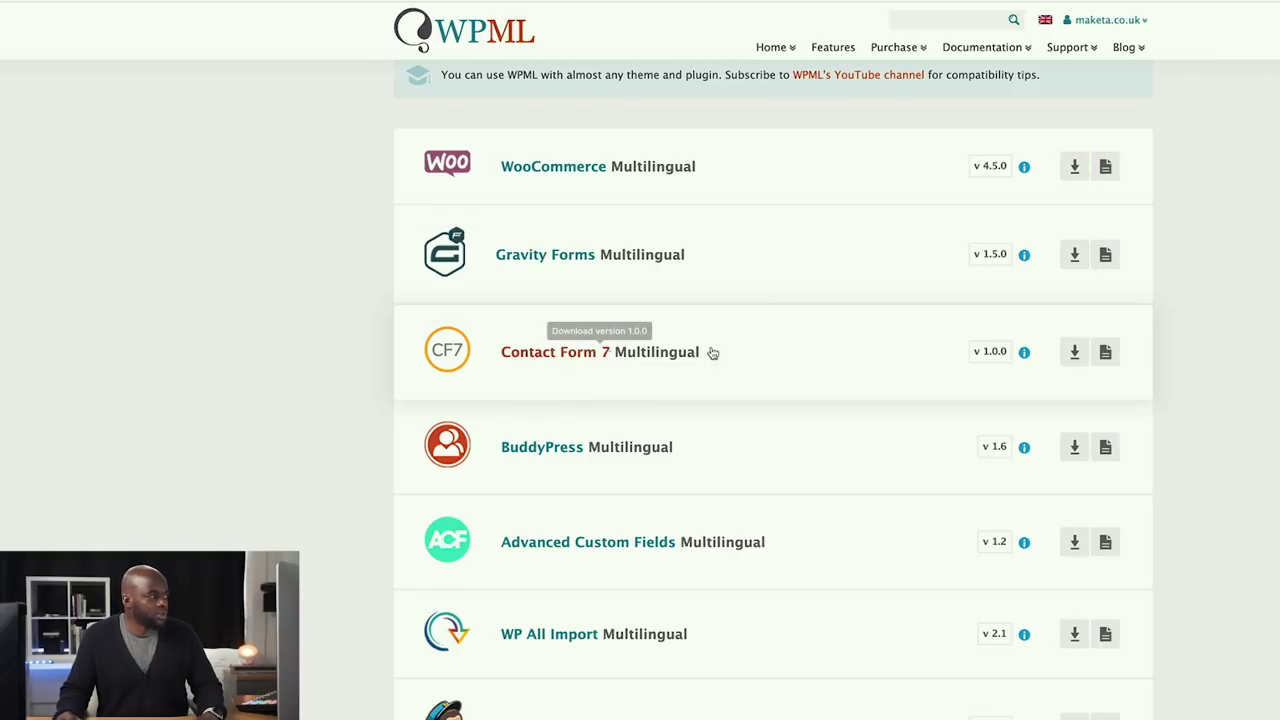
scroll(814, 625, "down", 3)
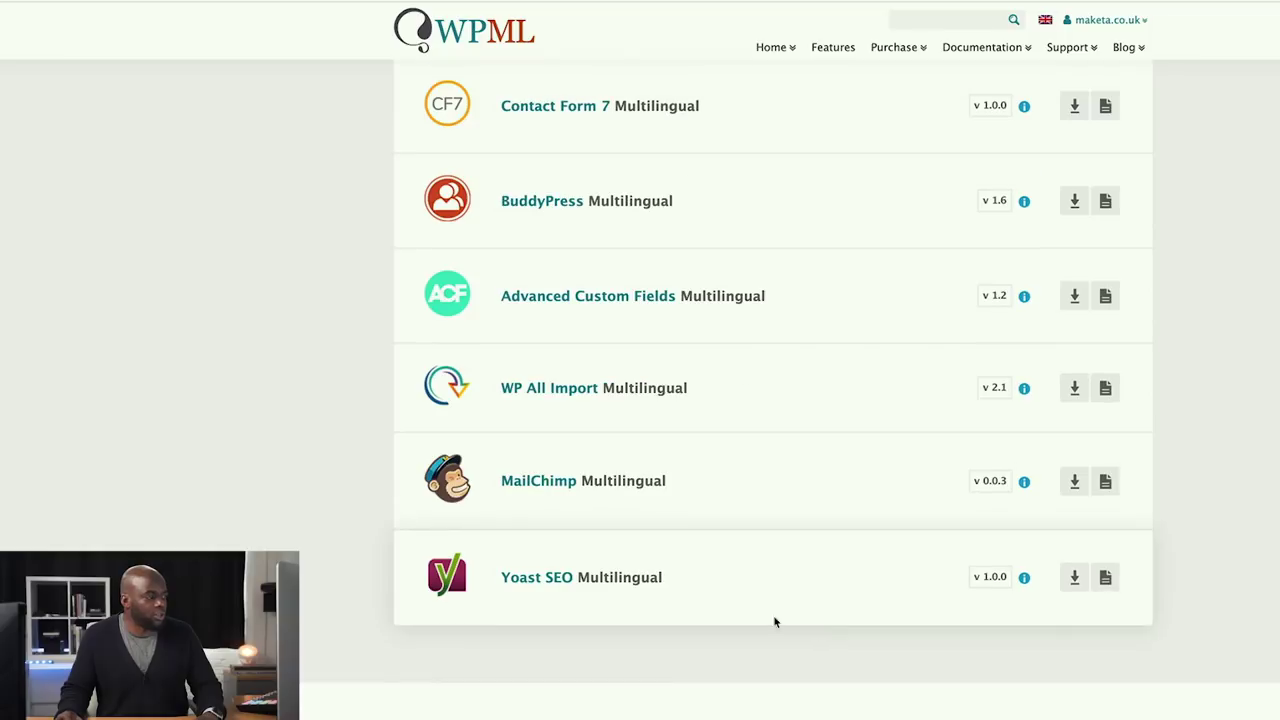
scroll(774, 622, "up", 9)
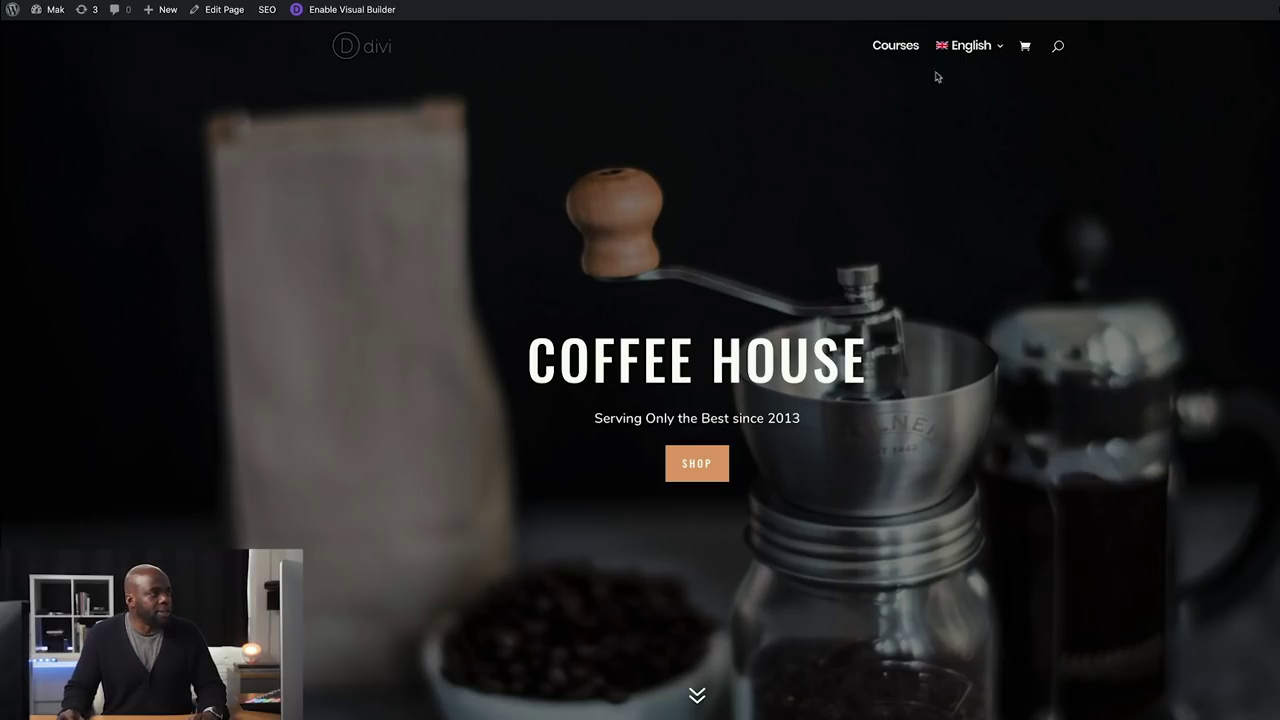
Preview the Coffee House home page in Spanish and switch it back to English
mouse_move(985, 58)
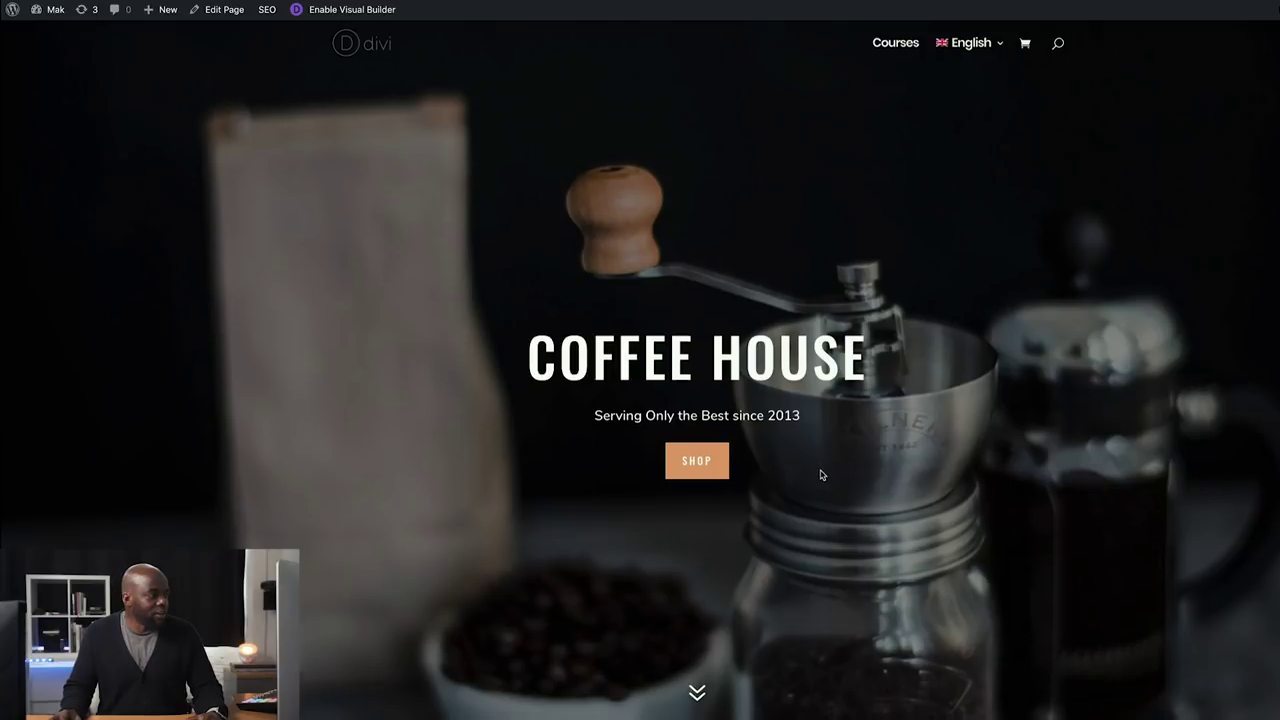
scroll(820, 474, "down", 4)
scroll(820, 474, "up", 4)
mouse_move(993, 64)
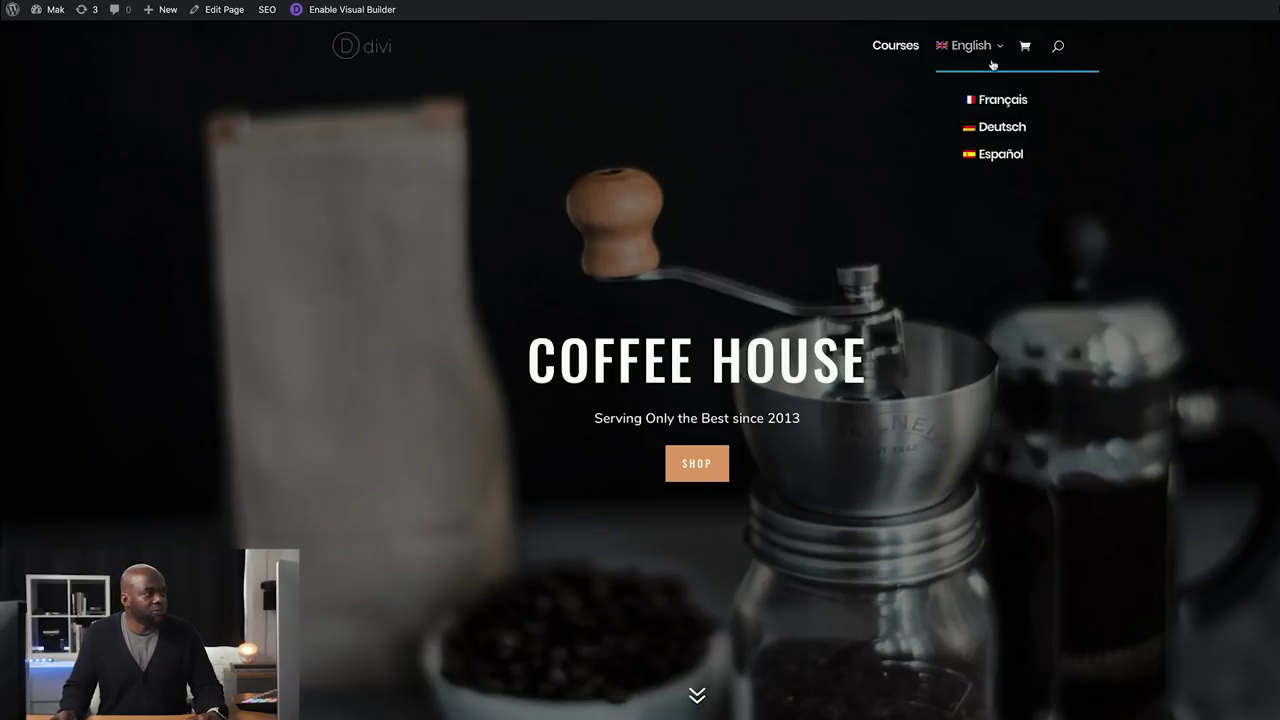
left_click(1000, 155)
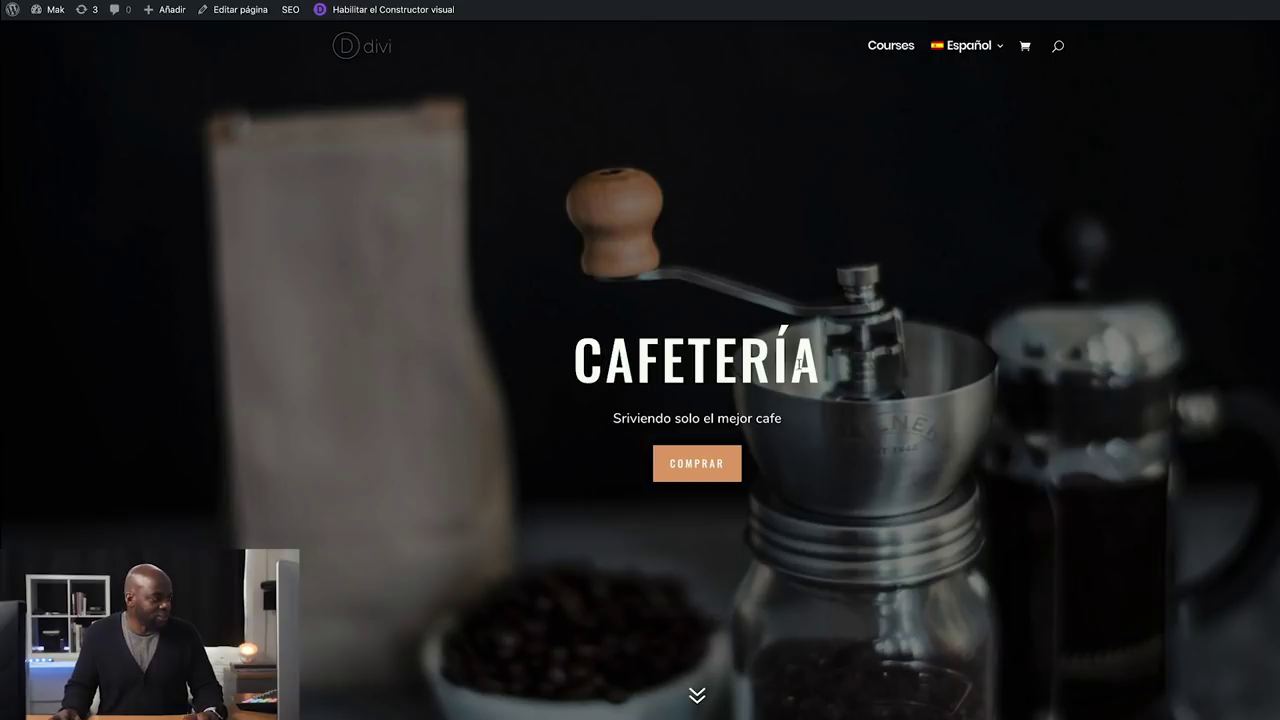
scroll(932, 433, "down", 5)
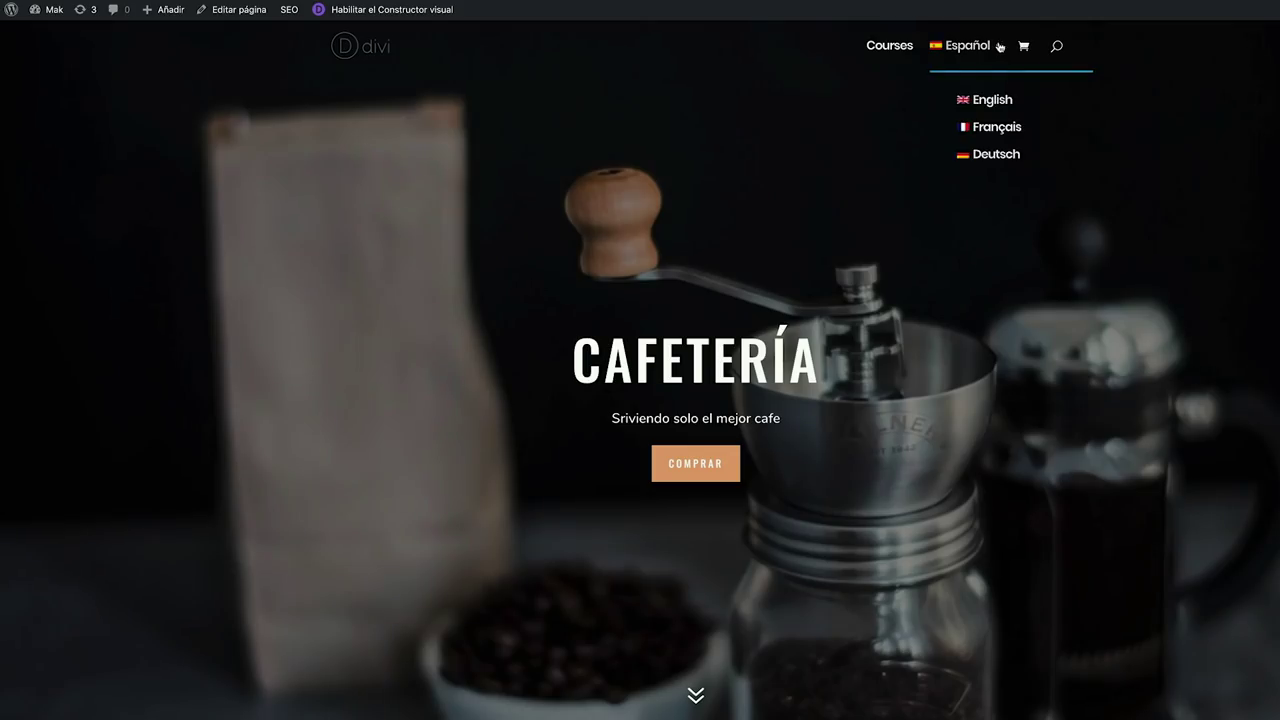
left_click(1000, 46)
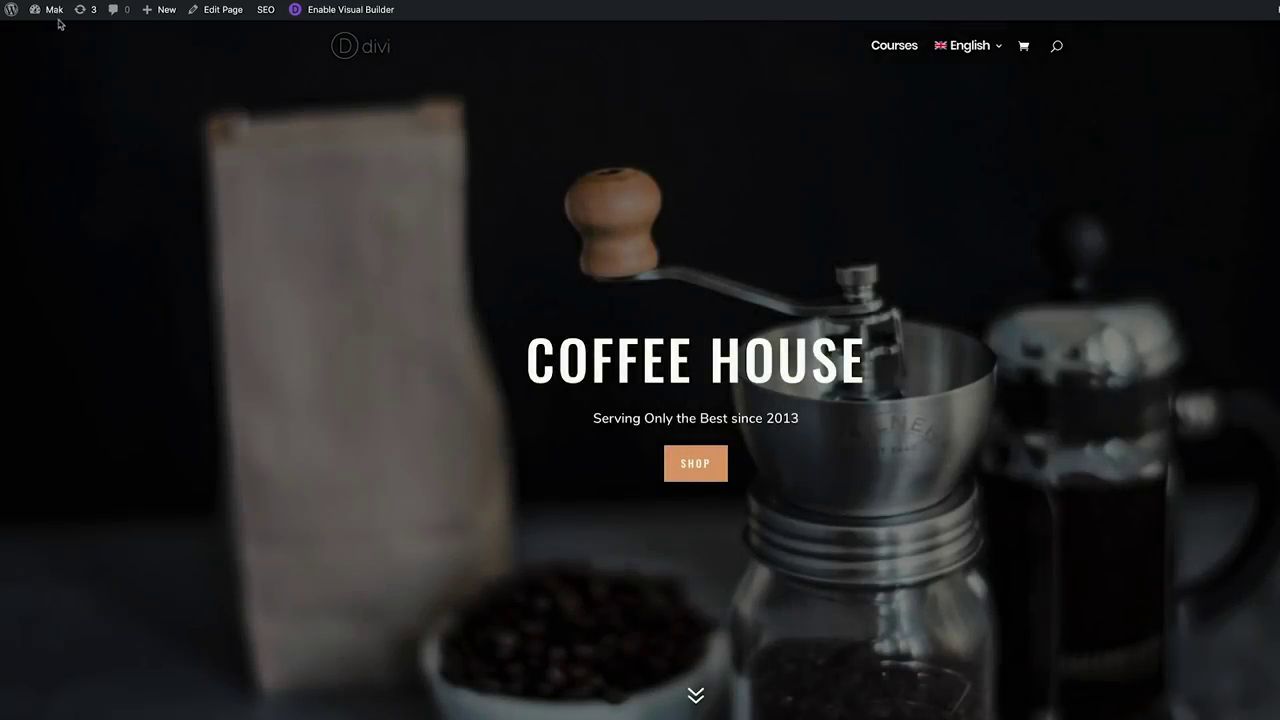
Add a new page titled "Test" in the WordPress dashboard and start building it with the Divi Builder
mouse_move(45, 35)
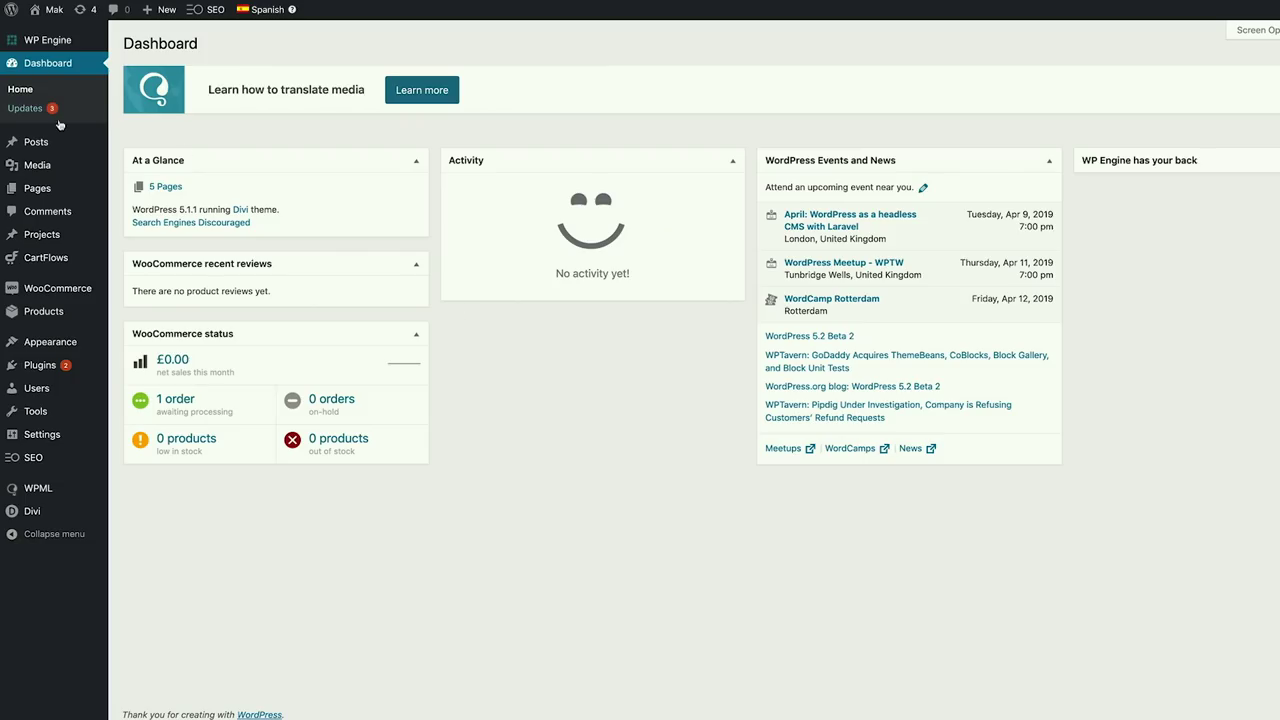
mouse_move(47, 194)
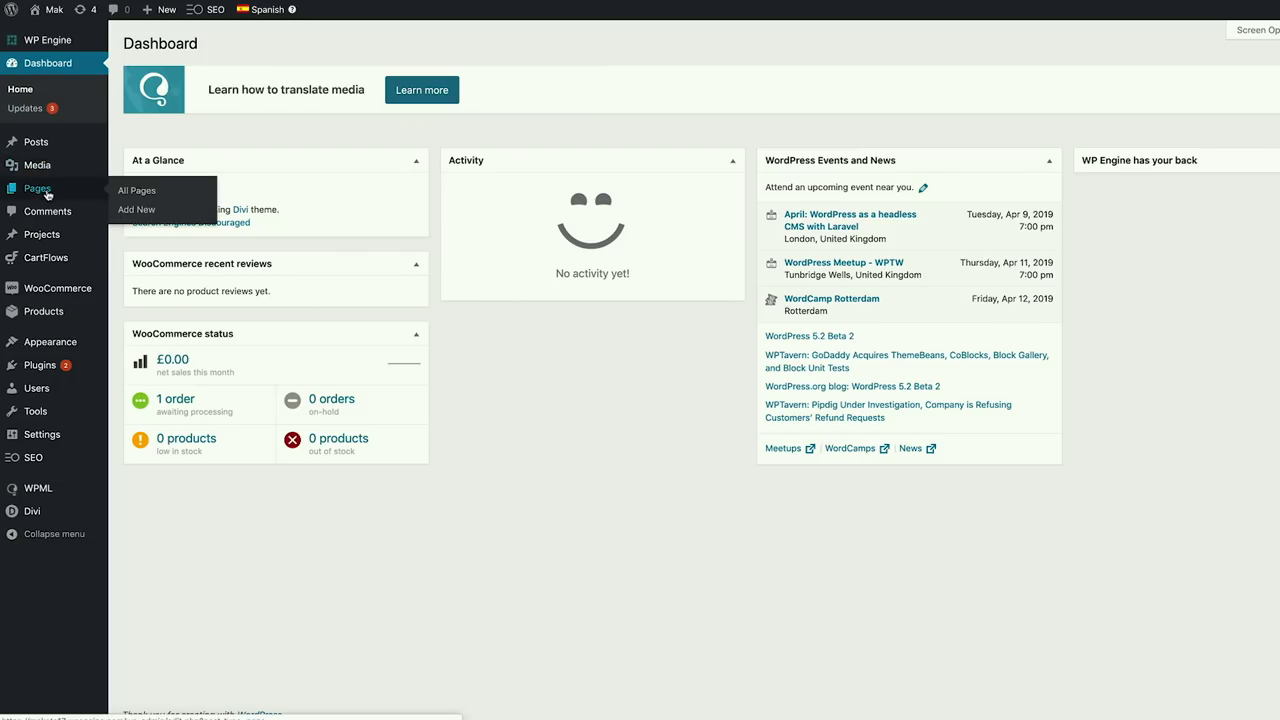
left_click(140, 191)
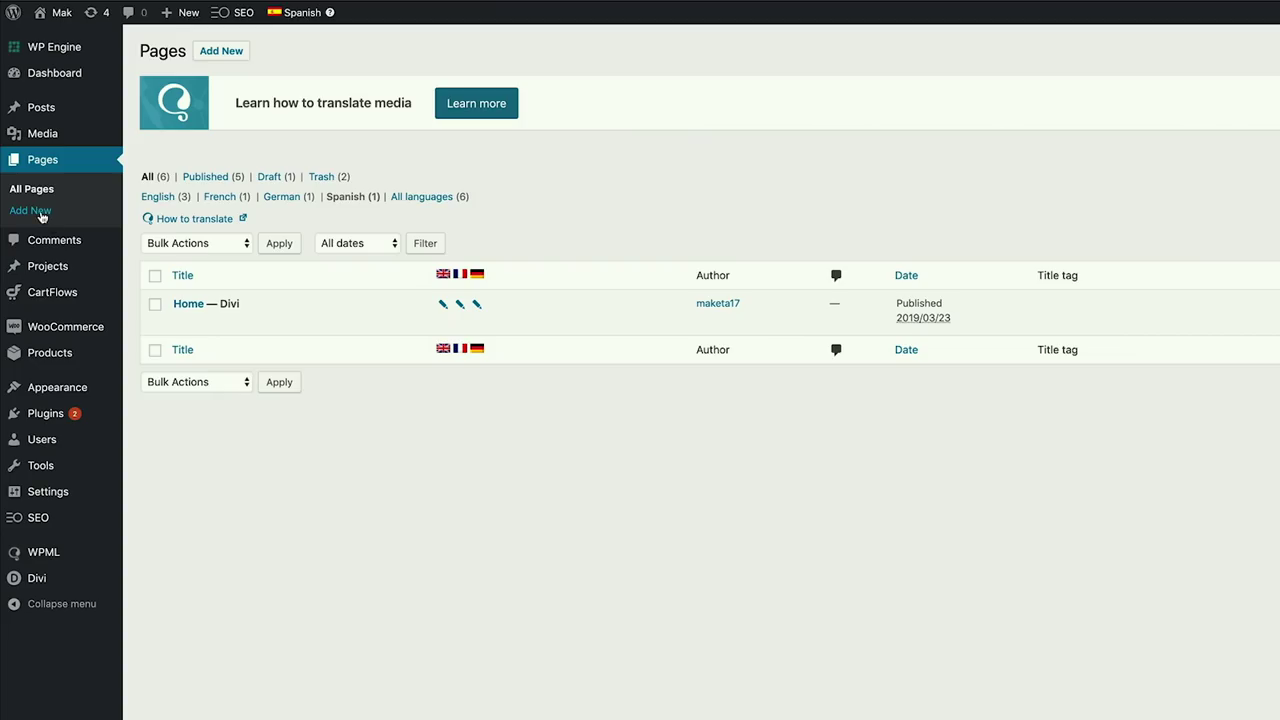
left_click(41, 213)
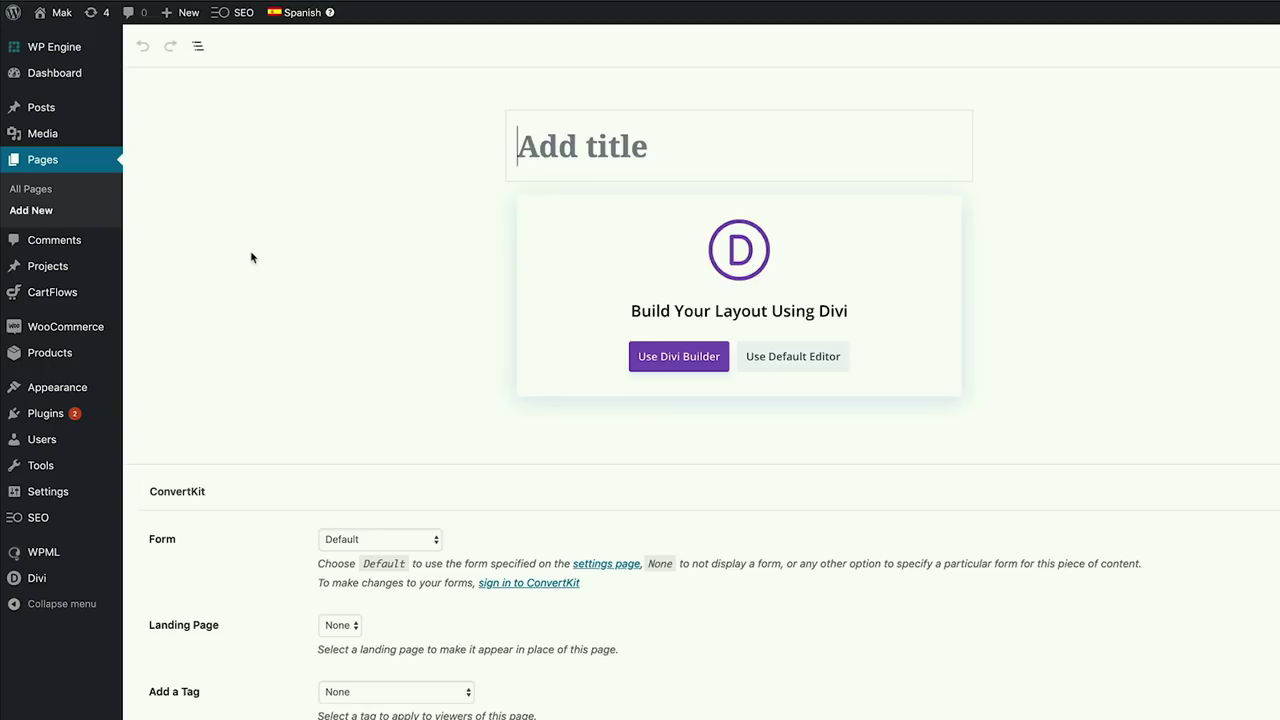
type("Test")
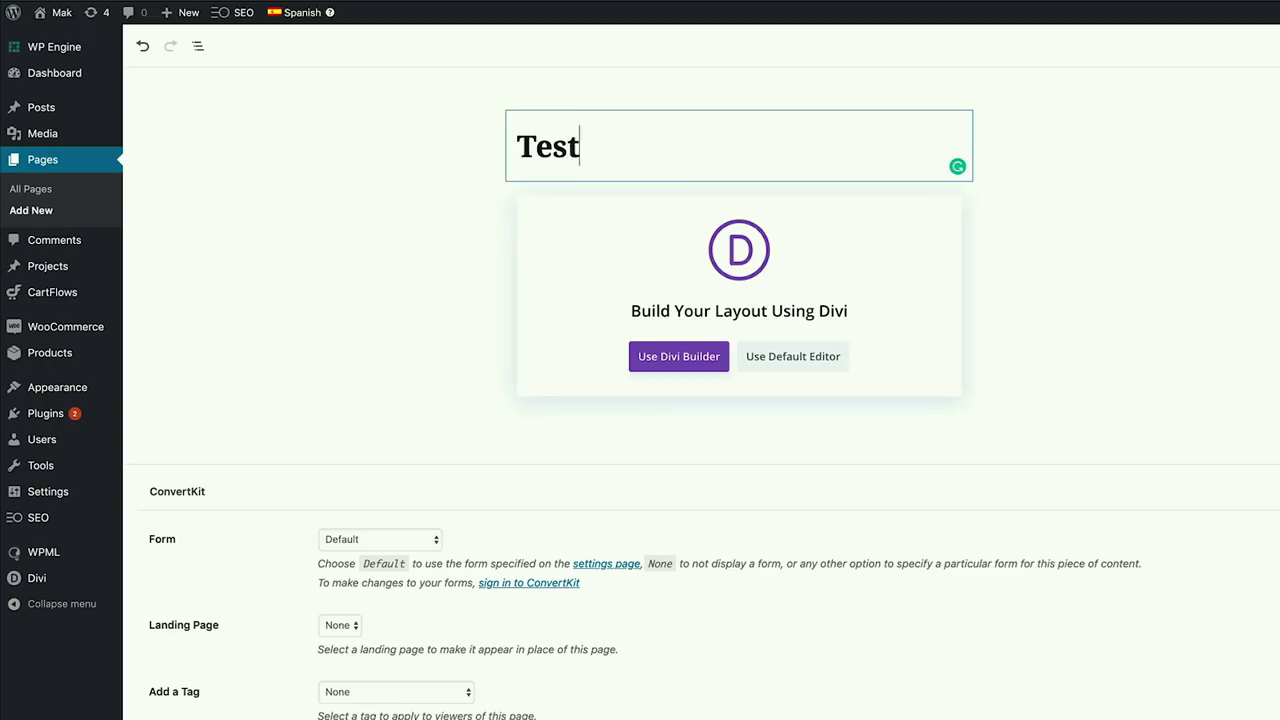
left_click(709, 368)
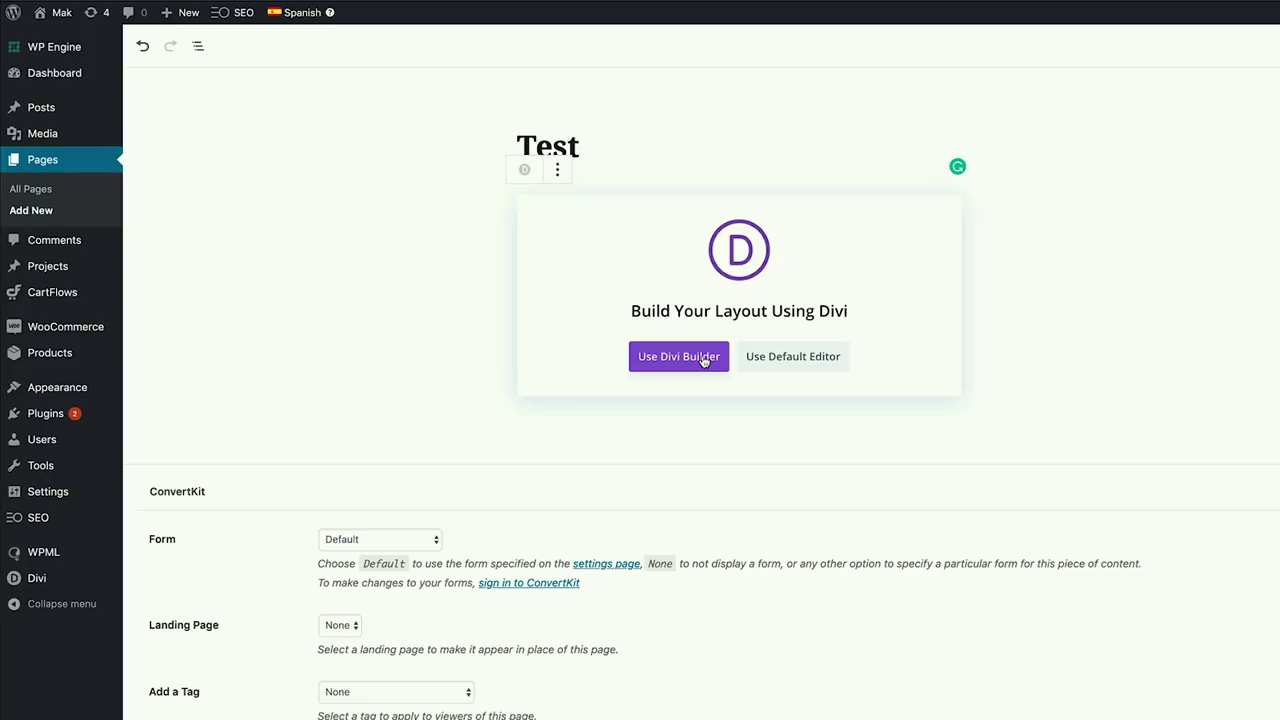
Start the Test page in the Divi Builder from a premade layout and load a layout from the Fashion layout pack
left_click(704, 361)
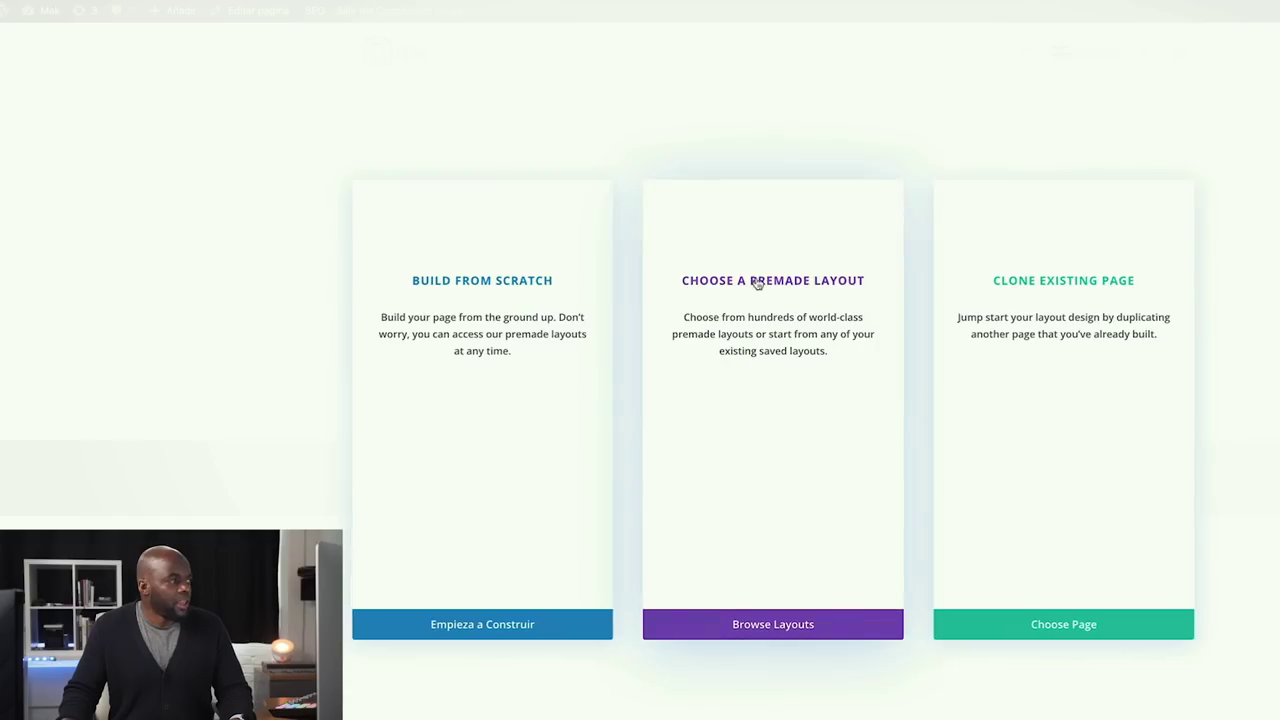
left_click(800, 630)
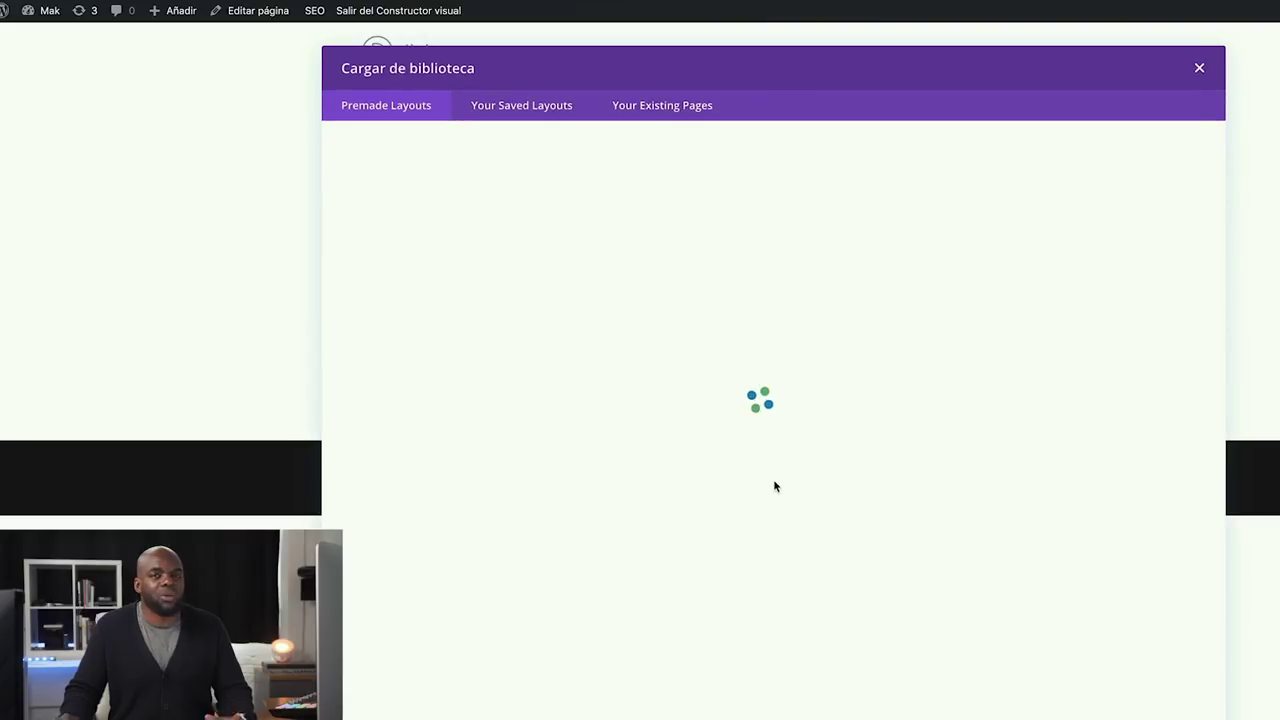
key("super+r")
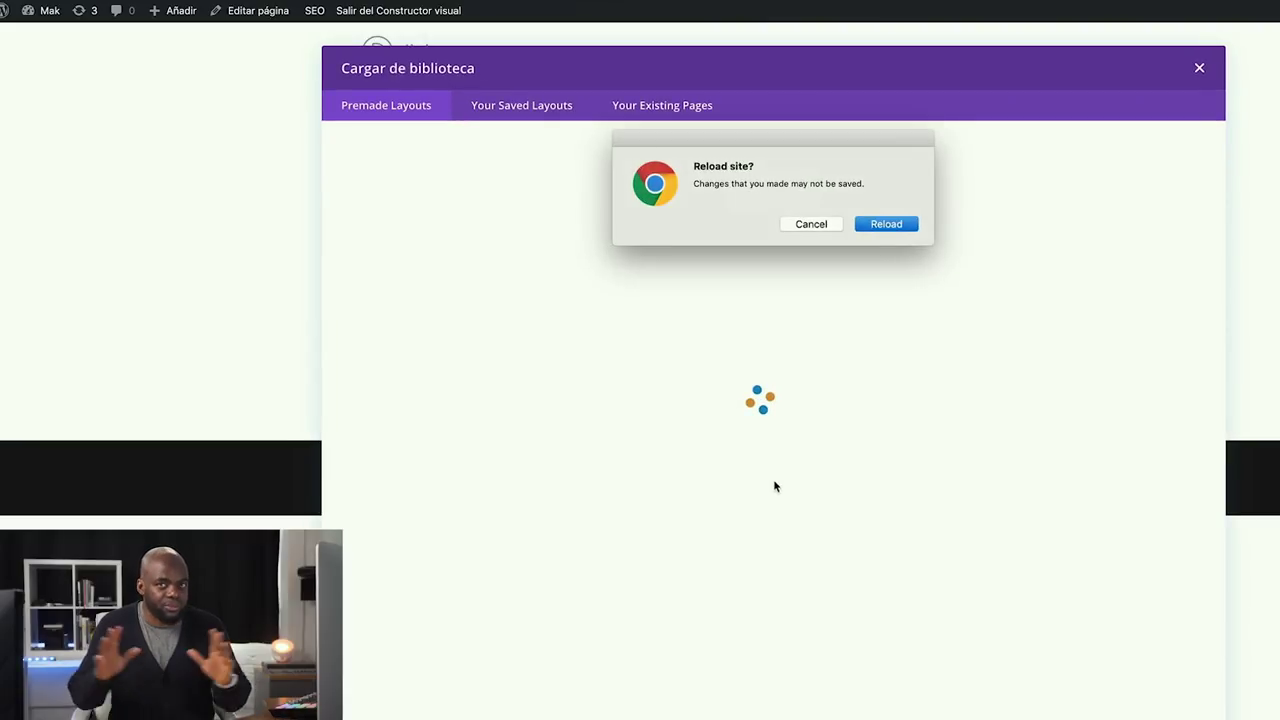
left_click(824, 228)
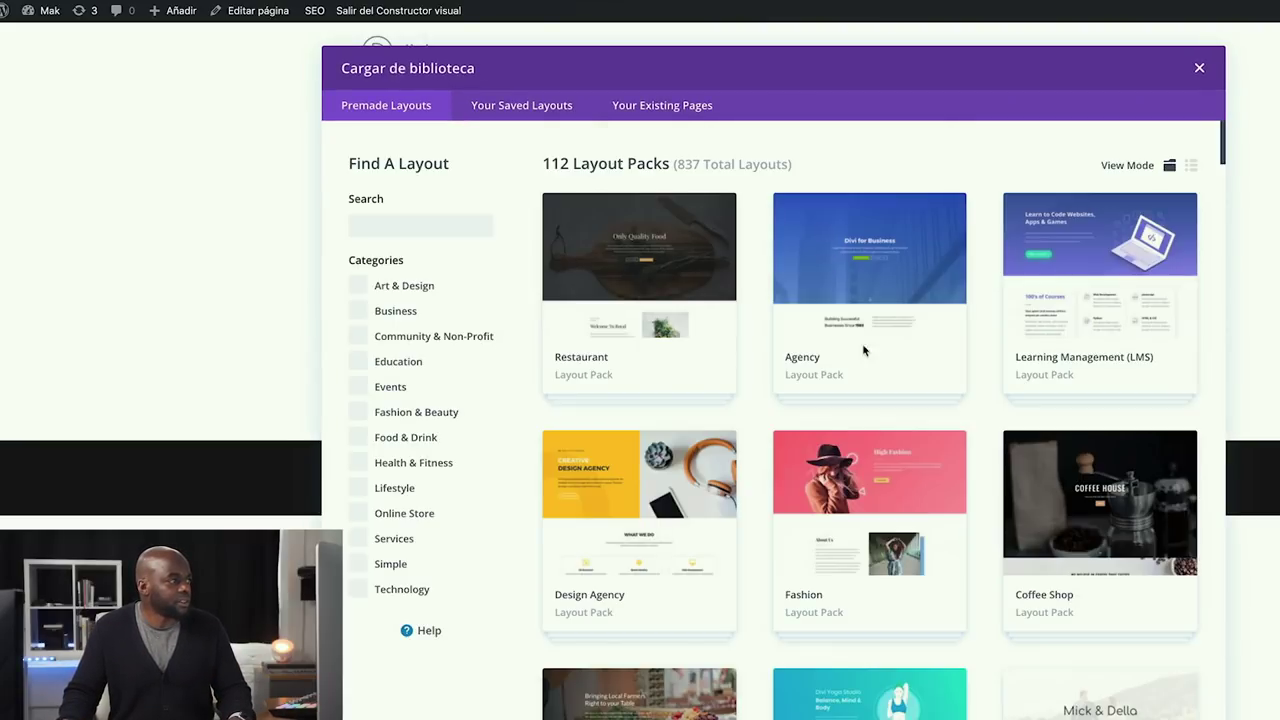
scroll(878, 537, "down", 1)
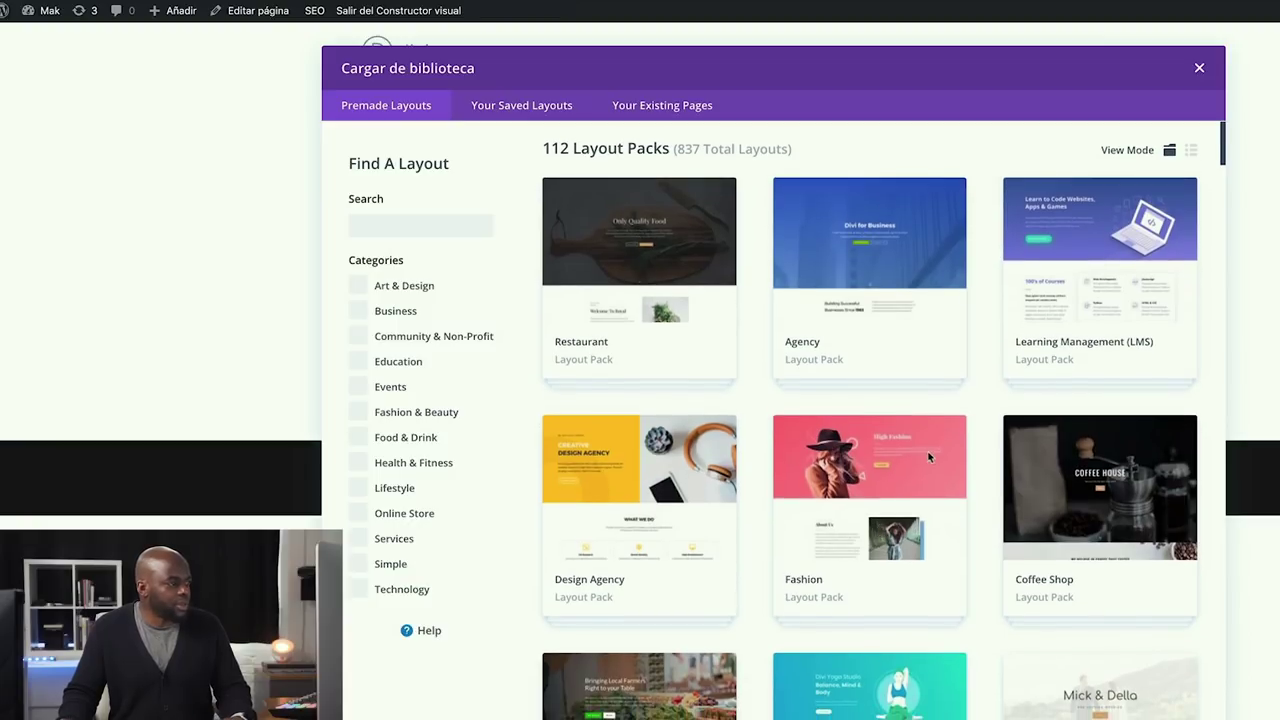
left_click(838, 595)
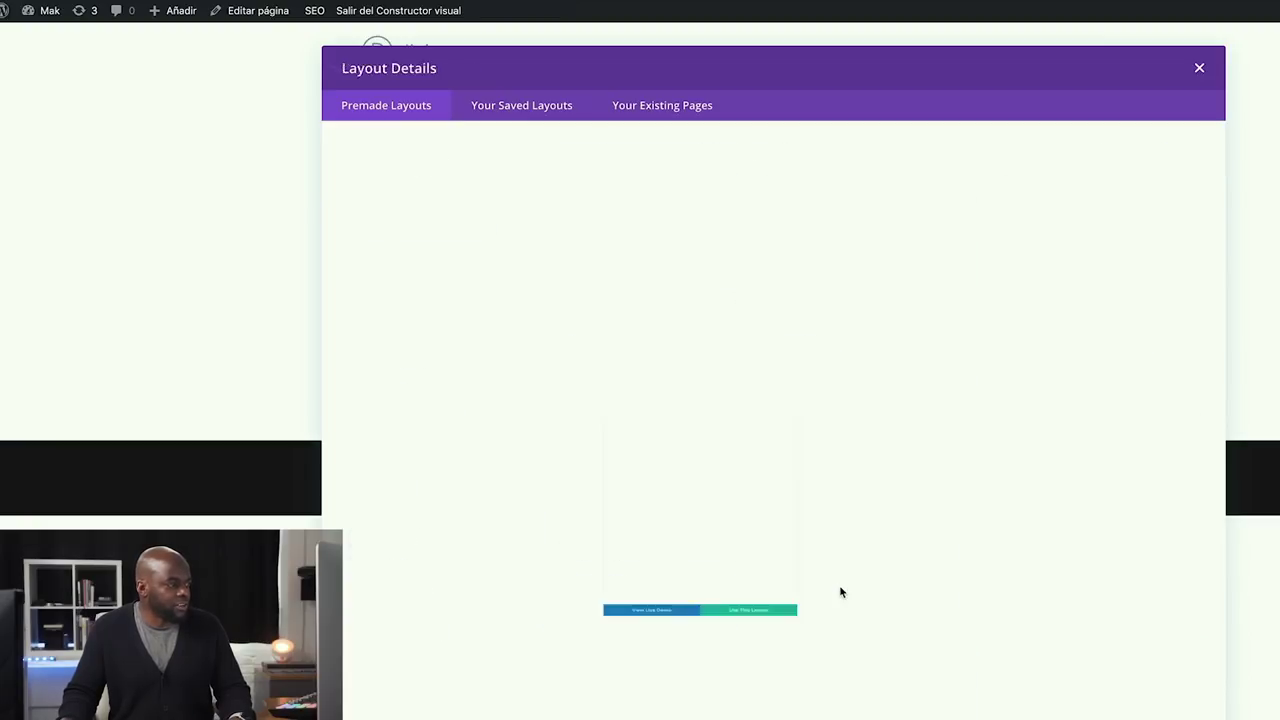
left_click(677, 674)
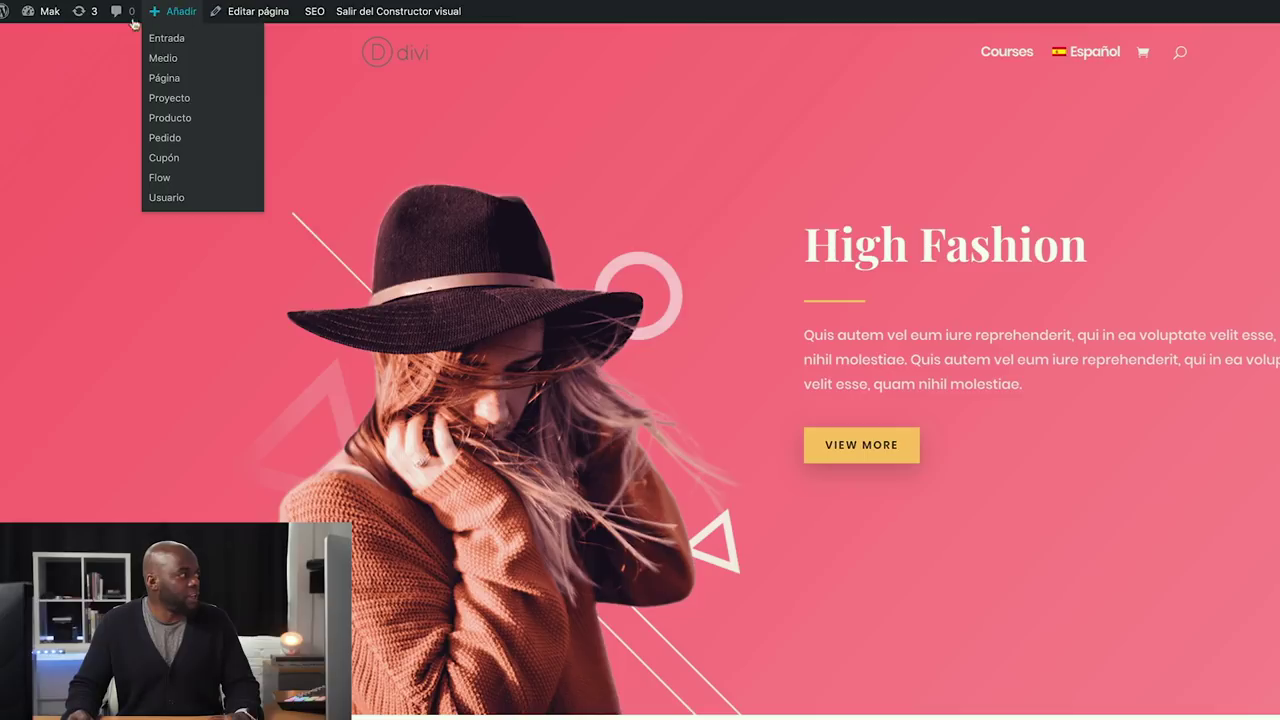
Return to the WordPress dashboard and, from the list of all pages, add an English translation to the Test page
mouse_move(35, 18)
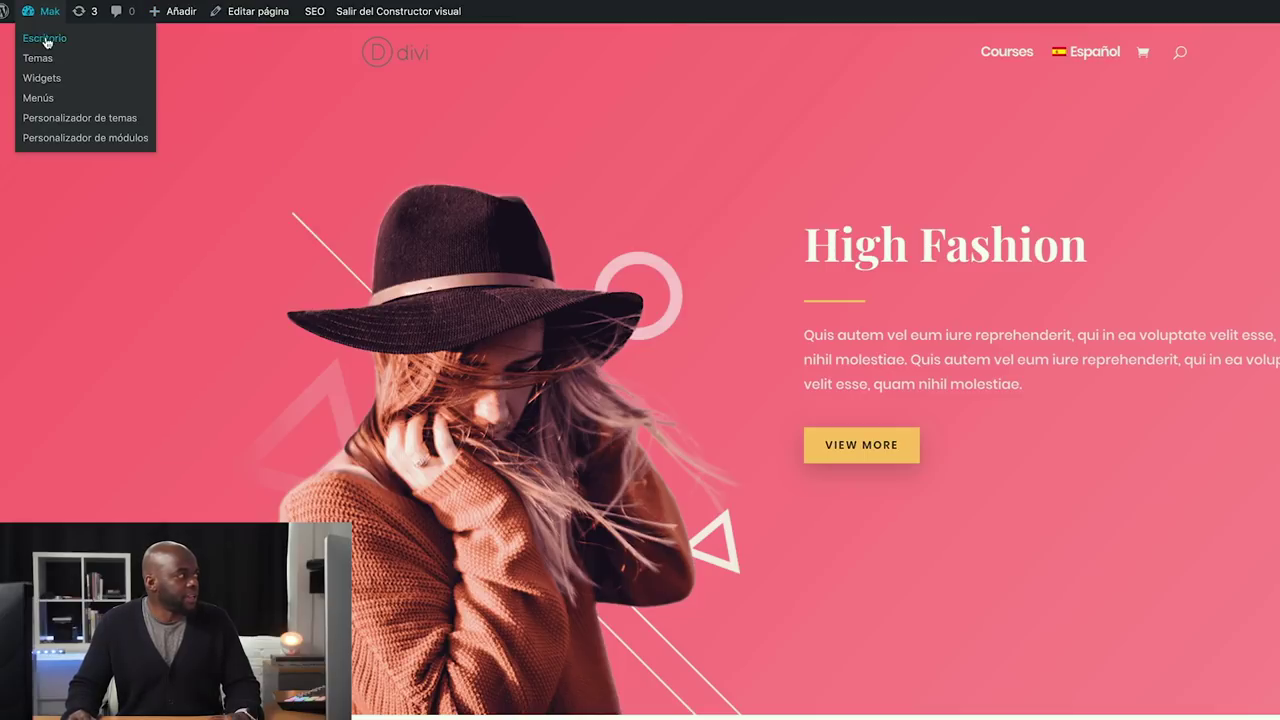
left_click(45, 40)
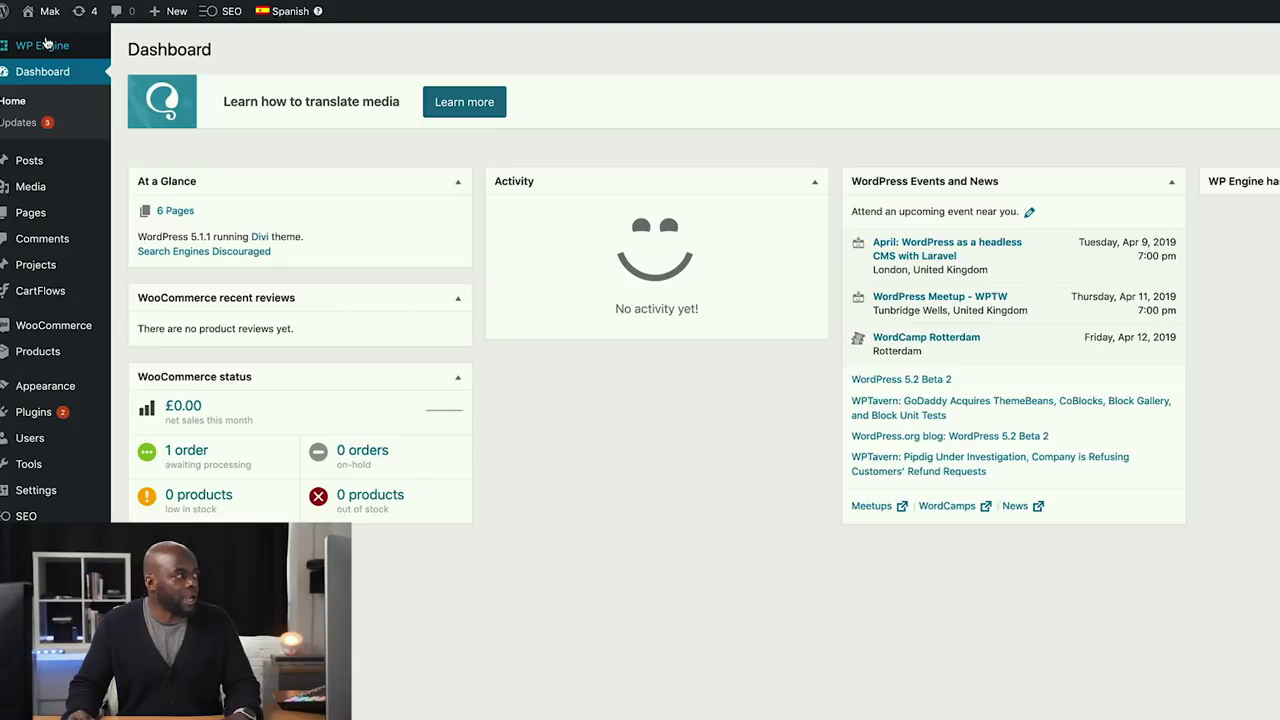
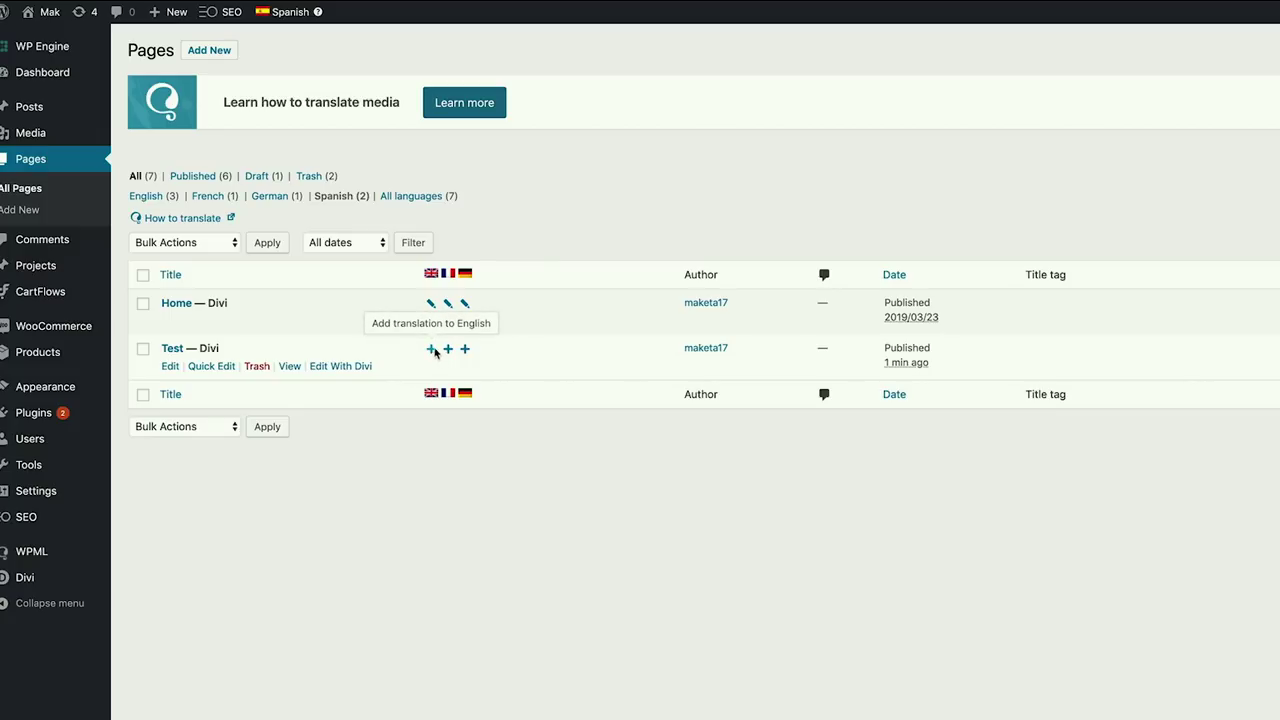
left_click(433, 350)
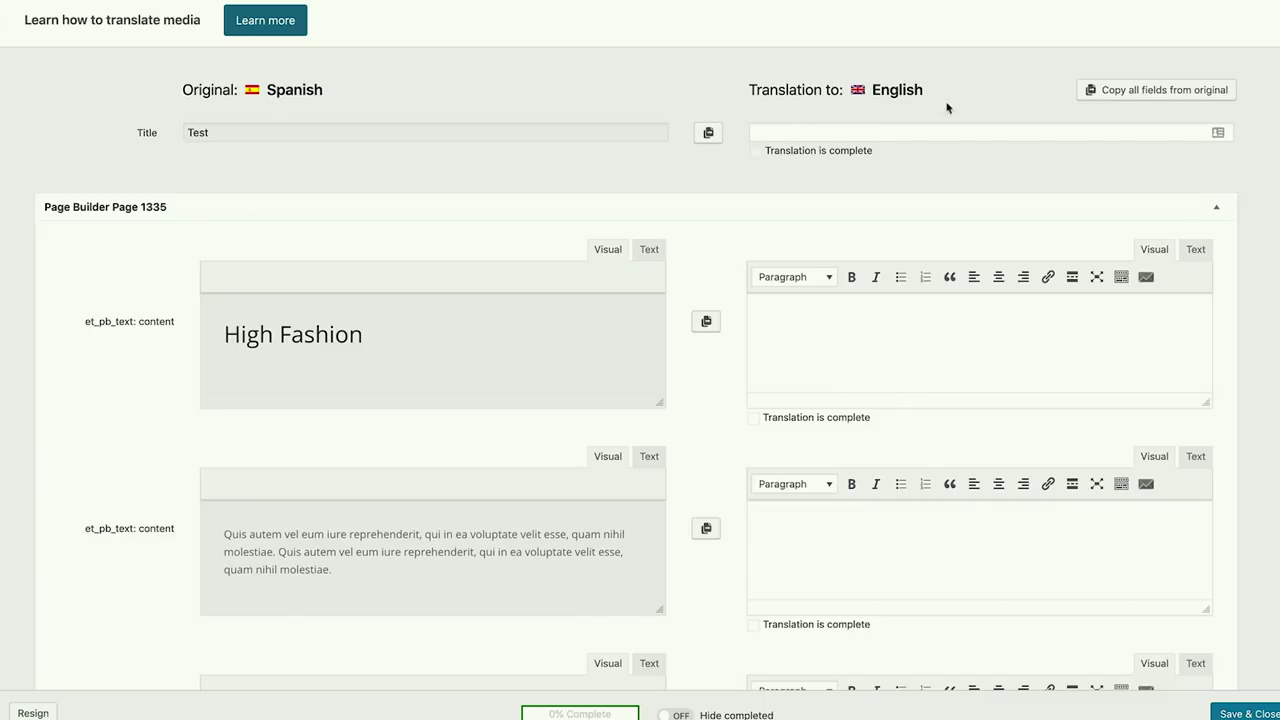
Copy "Lorem ipsum" from the Lorem 2 website and paste it as the English translation of the "High Fashion" text
left_click(791, 315)
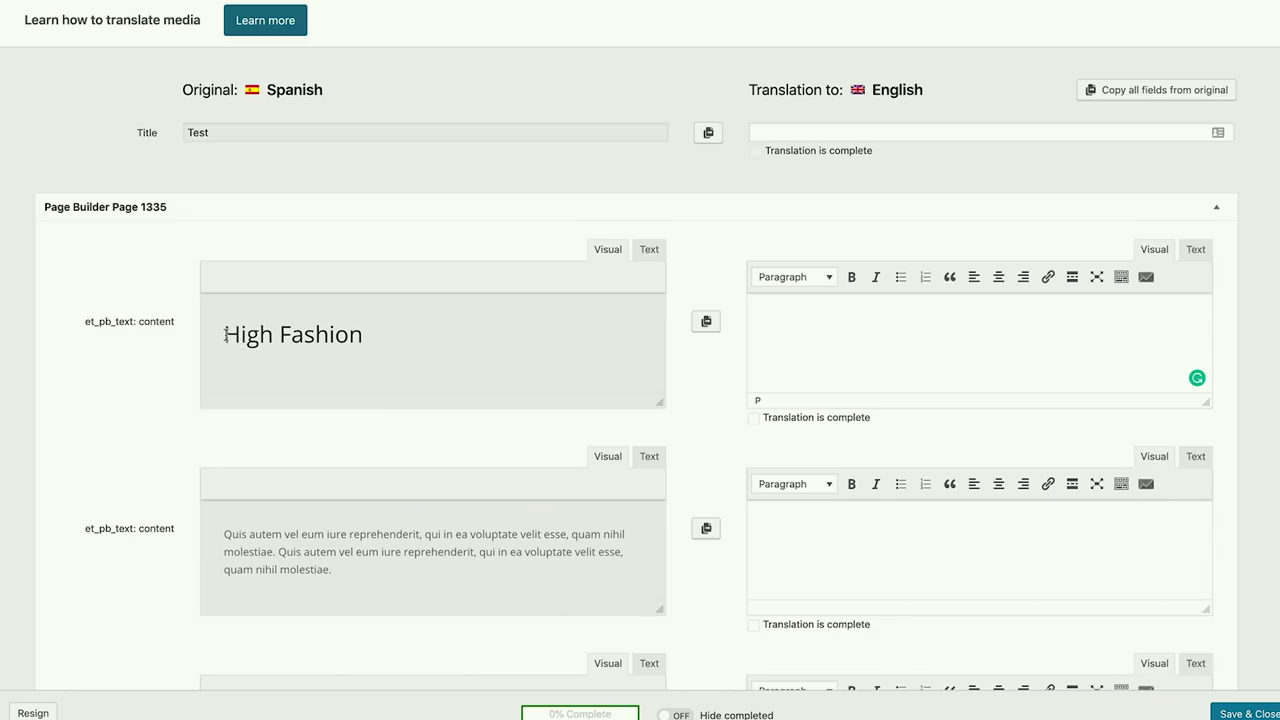
left_click_drag(225, 335, 421, 339)
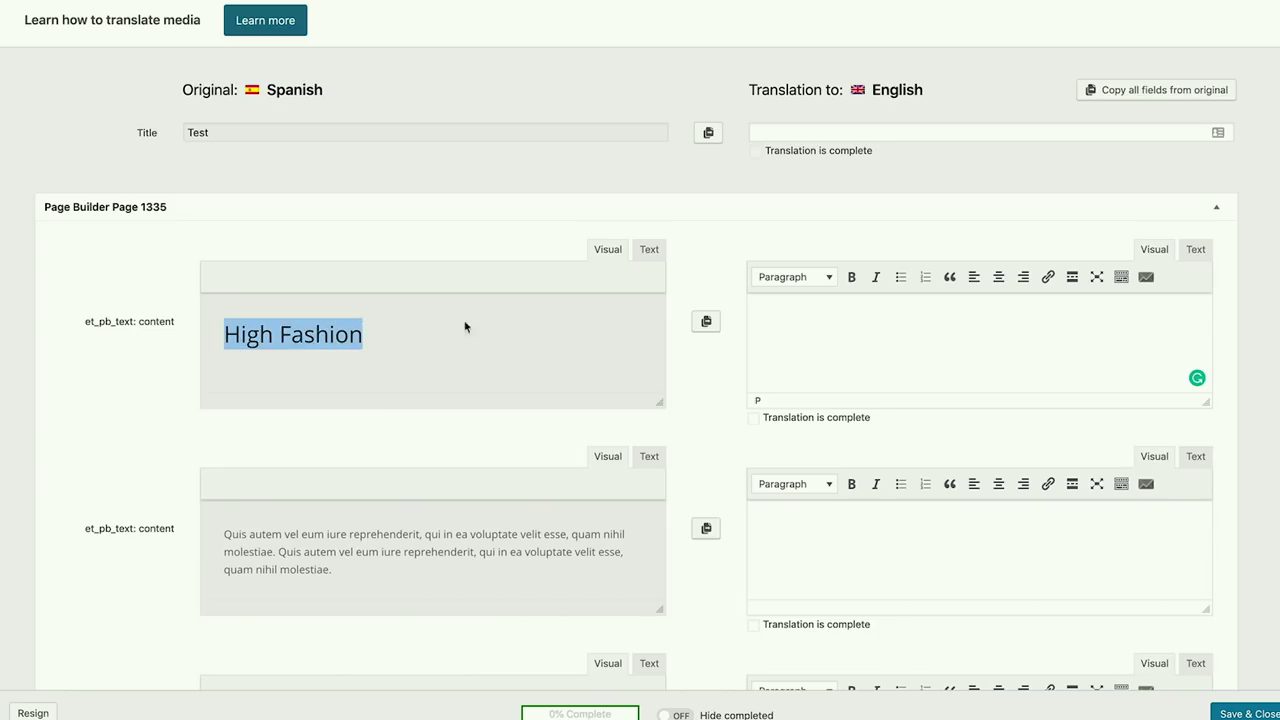
key("ctrl+t")
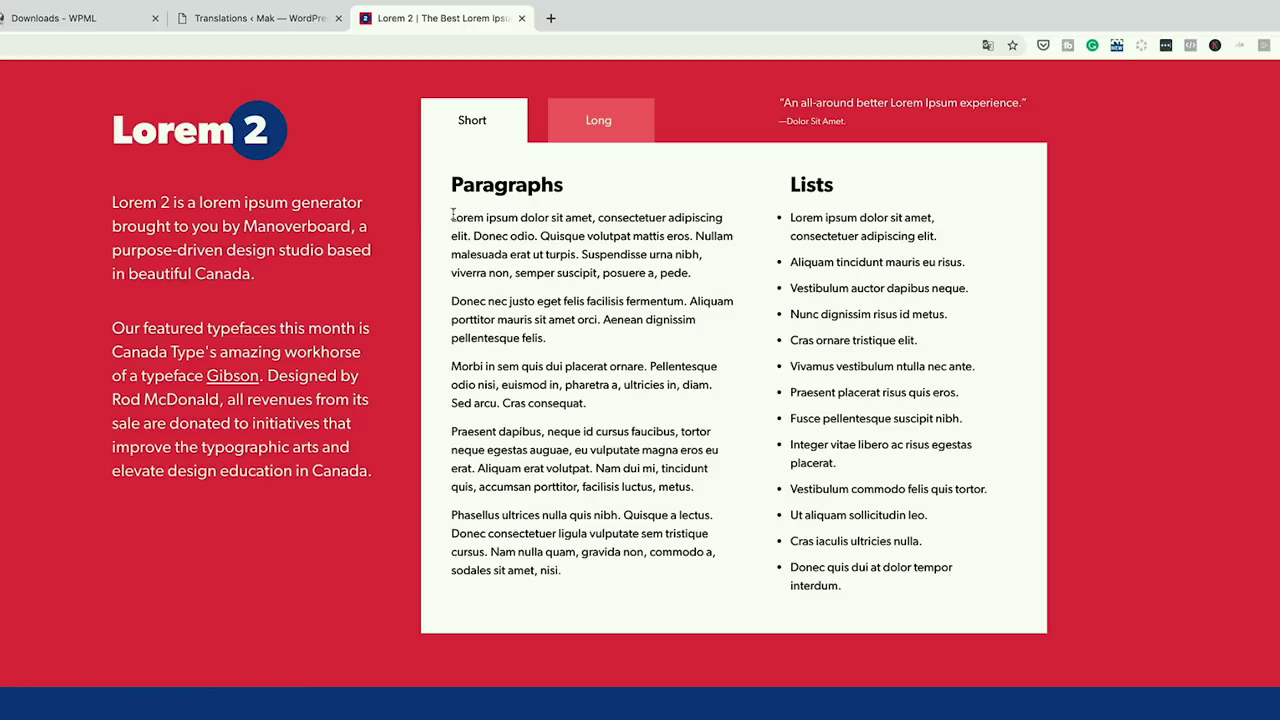
left_click_drag(446, 71, 511, 68)
key("ctrl+c")
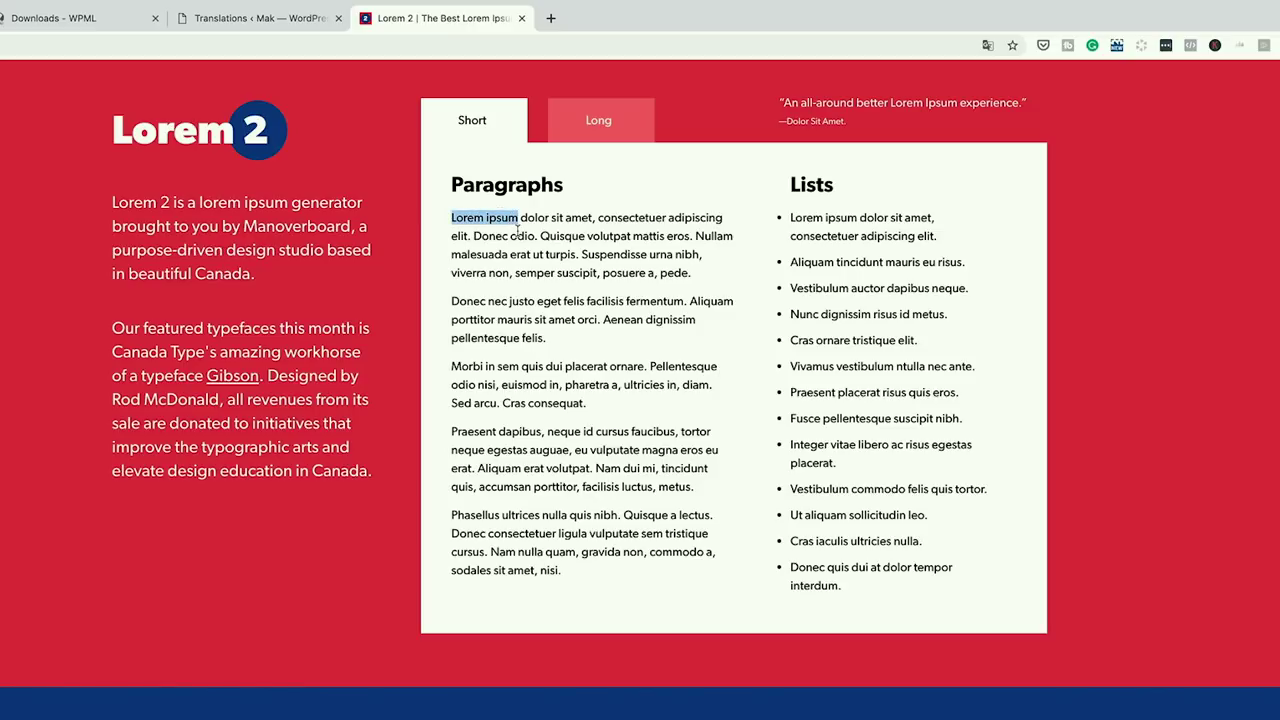
left_click(256, 14)
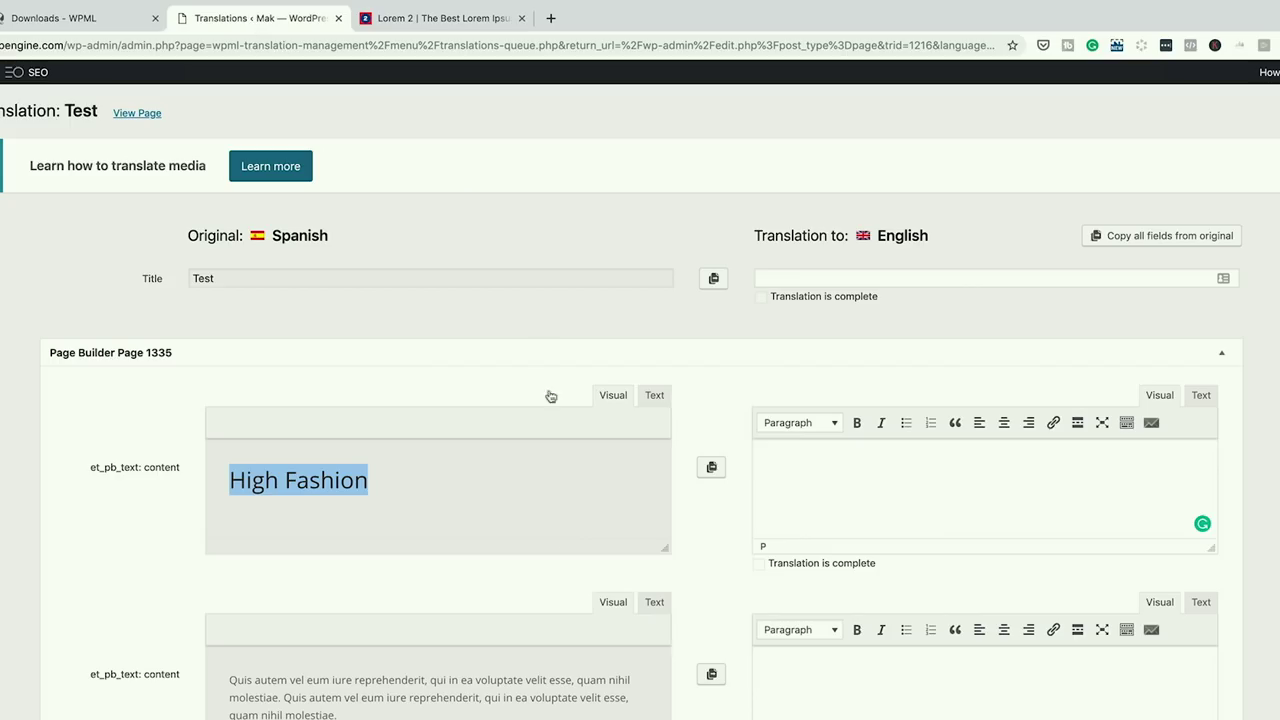
left_click(786, 464)
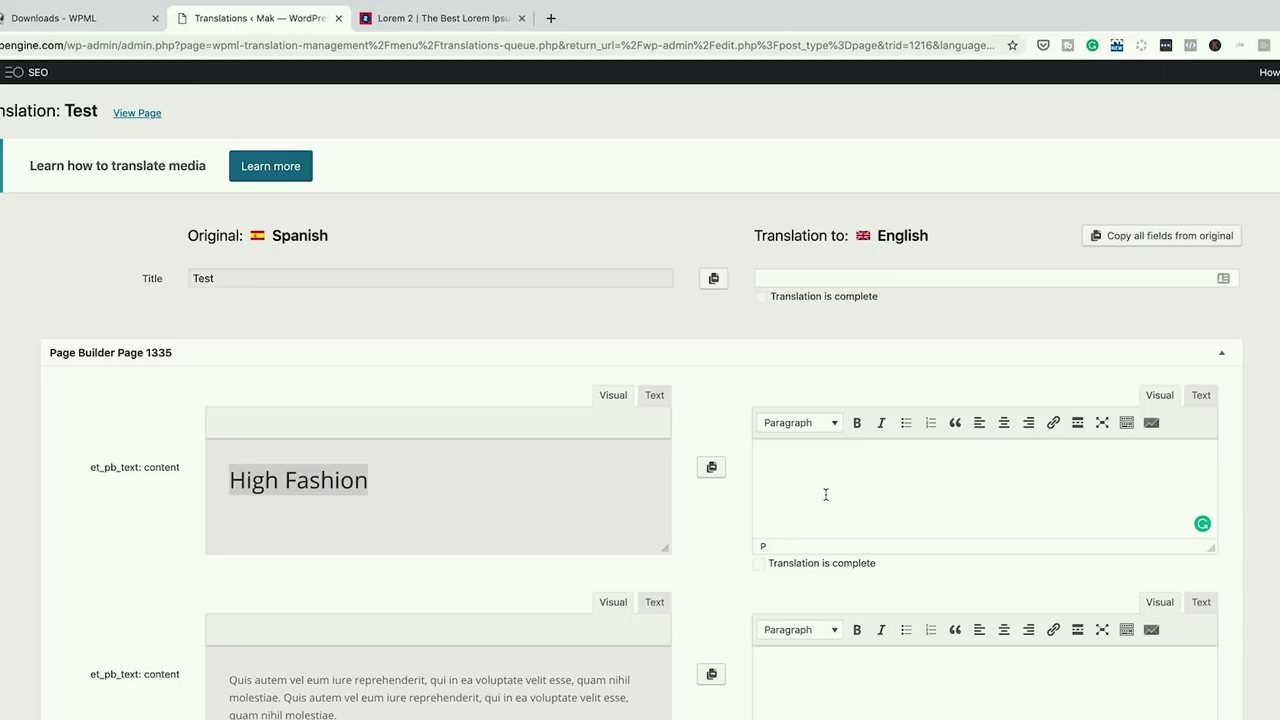
key("ctrl+v")
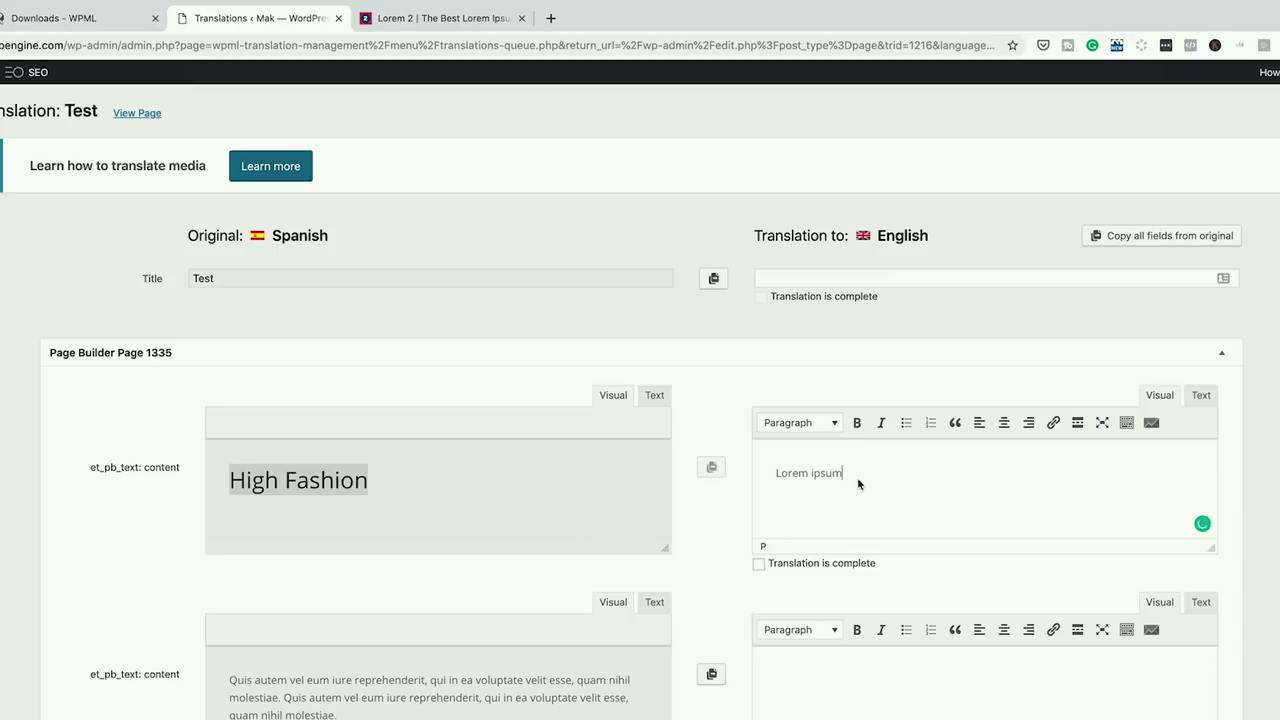
Check the HTML tag of the original "High Fashion" text and format its "Lorem ipsum" translation as Heading 1
left_click_drag(853, 483, 770, 478)
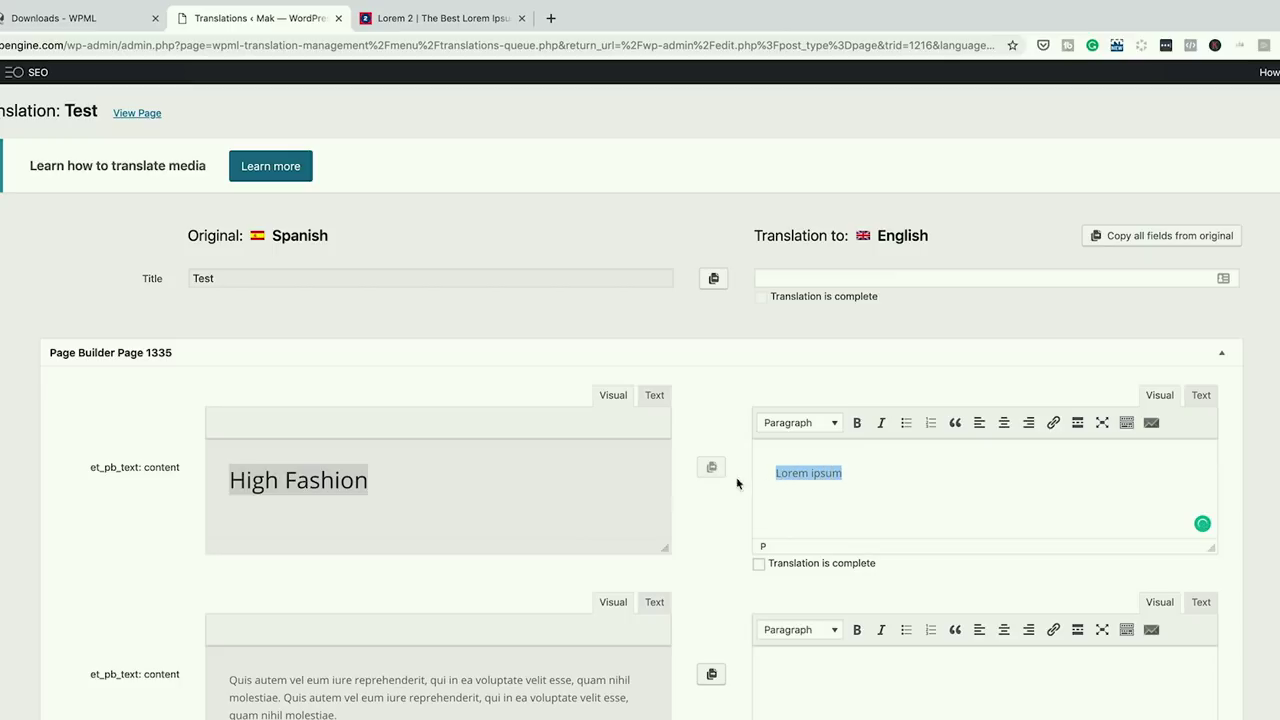
left_click(302, 494)
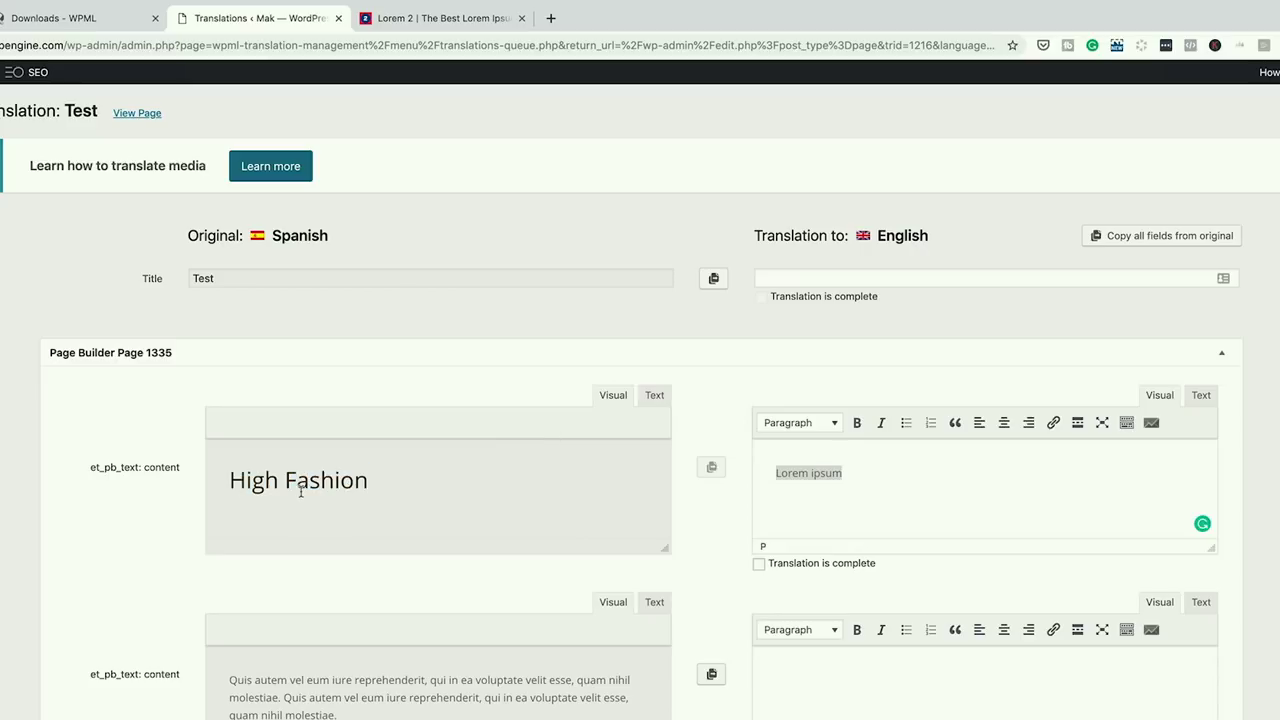
triple_click(291, 484)
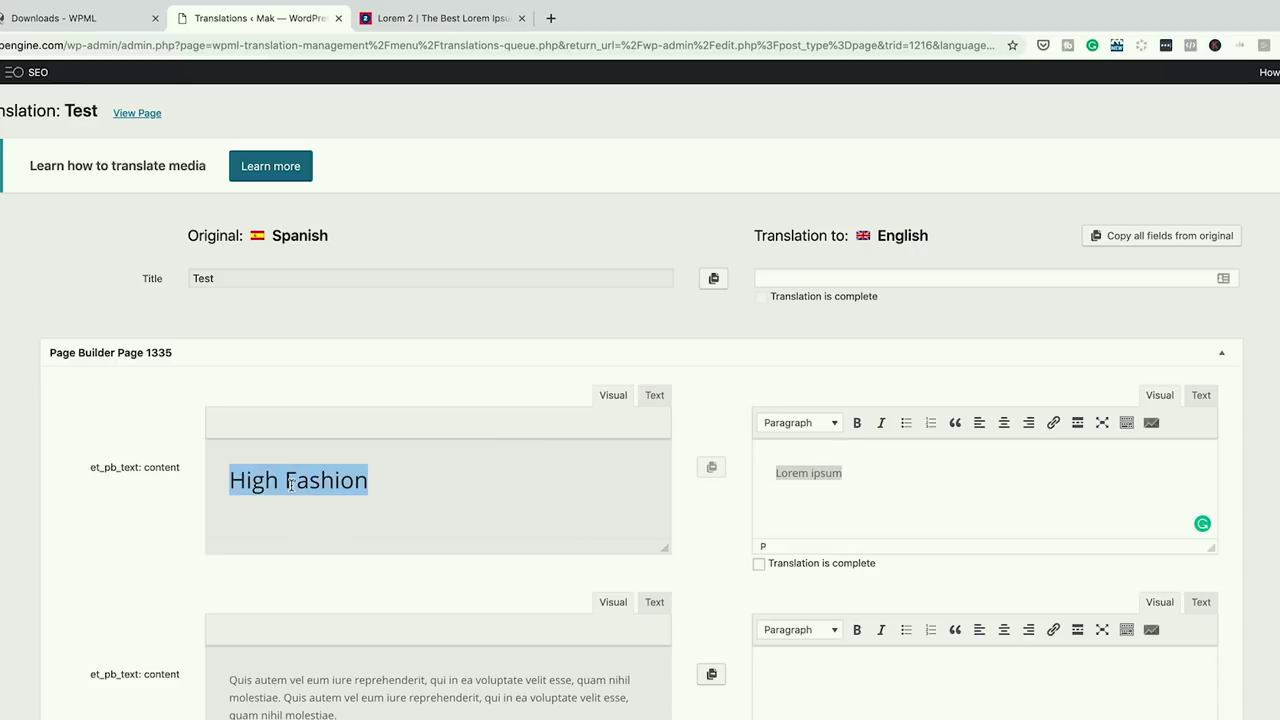
left_click(651, 397)
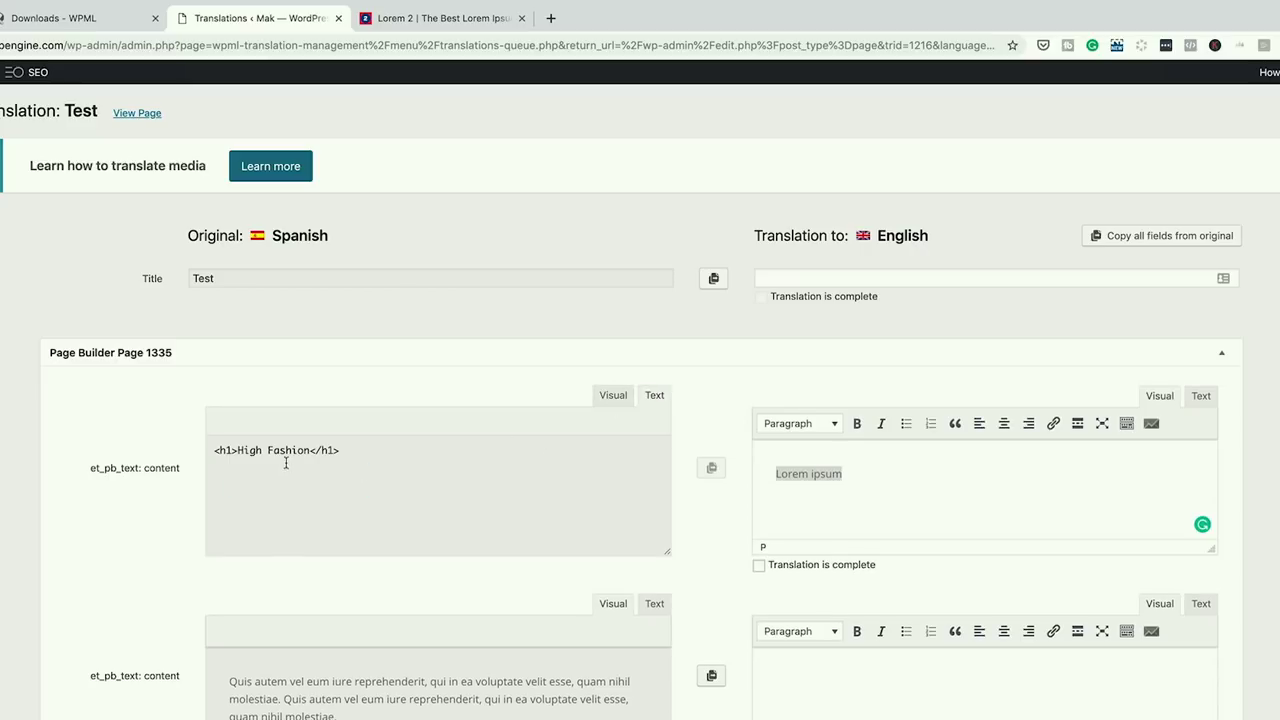
left_click(611, 396)
double_click(849, 477)
triple_click(849, 477)
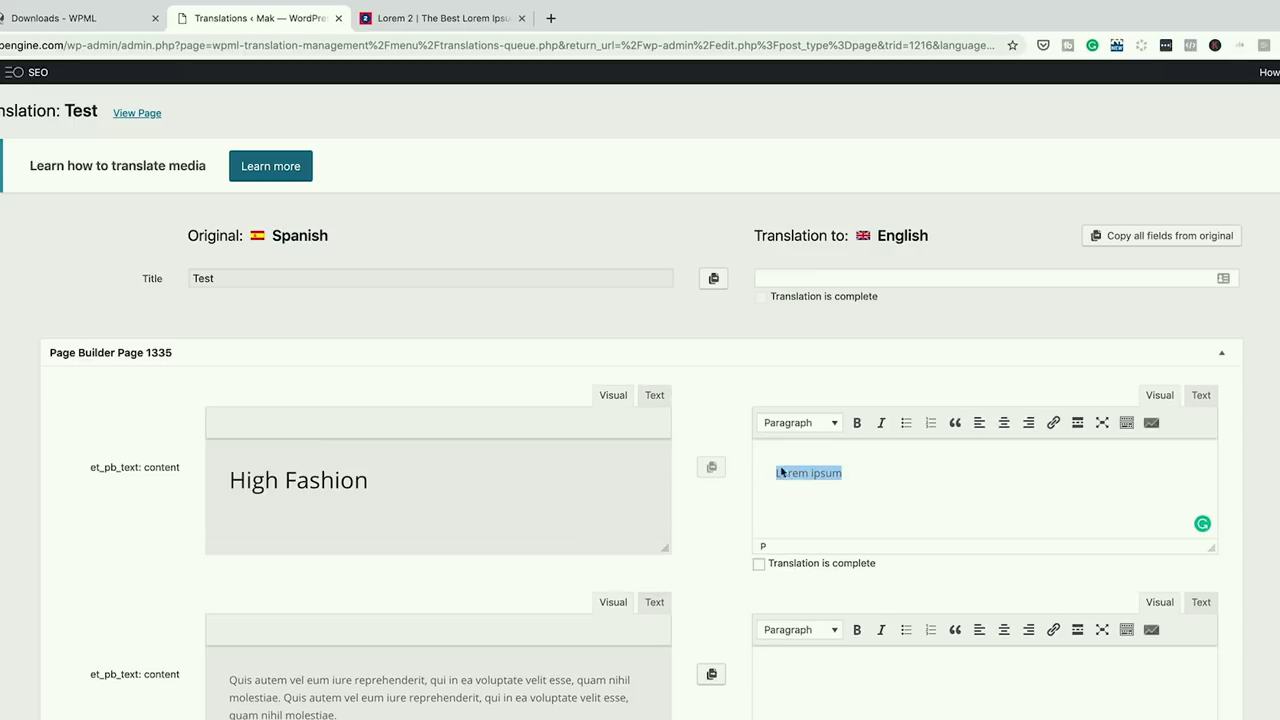
left_click(835, 423)
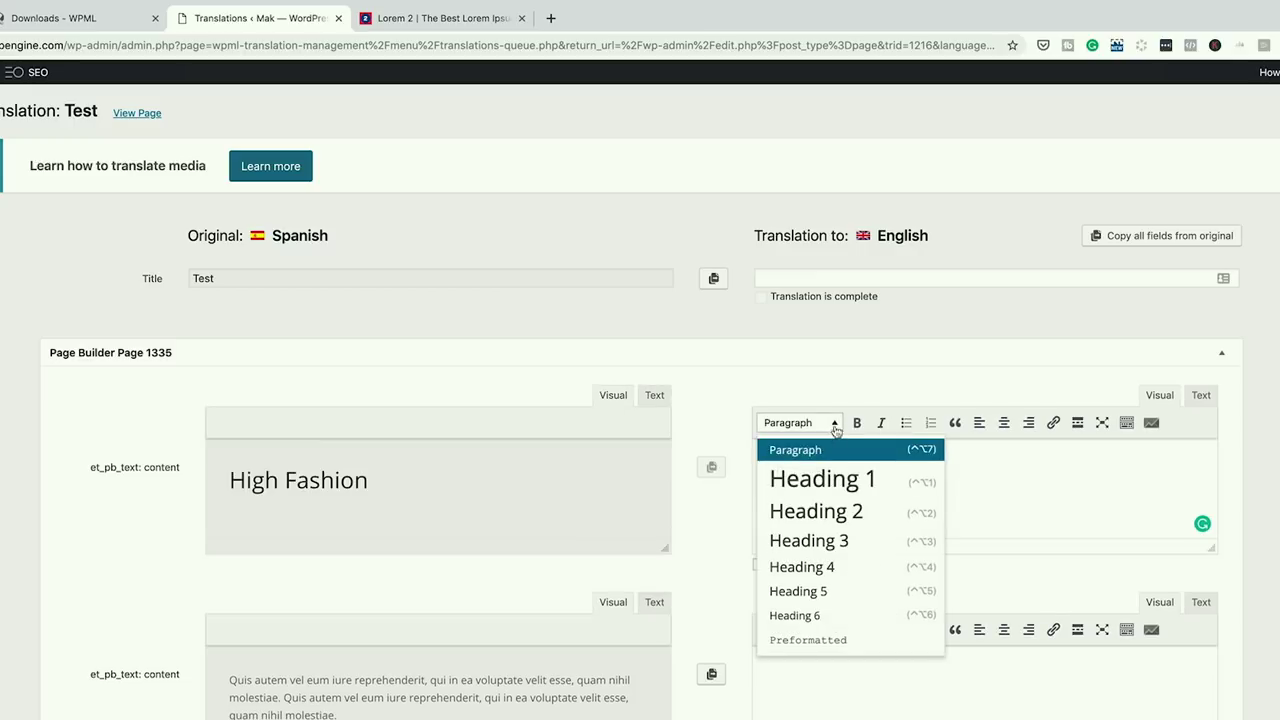
left_click(860, 481)
left_click(951, 484)
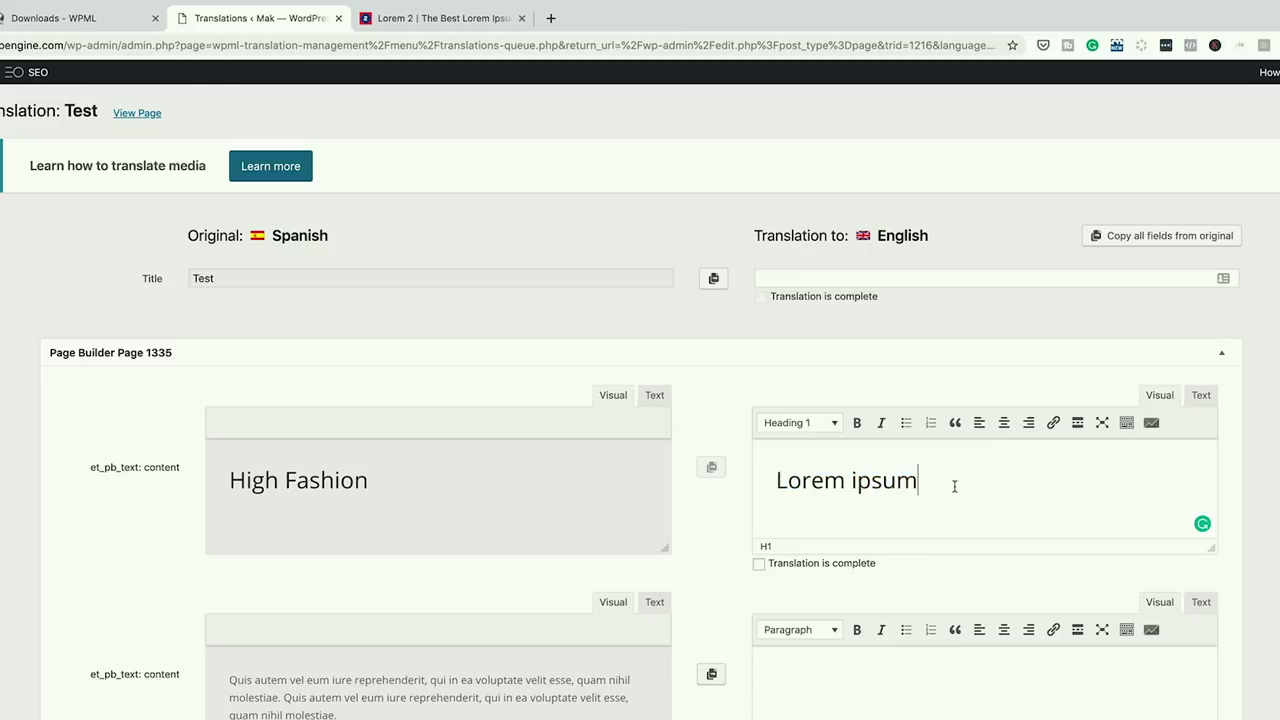
Copy the "Phasellus ultrices nulla quis nibh" paragraph from Lorem 2 into the English field of the text block below "High Fashion"
scroll(677, 689, "down", 2)
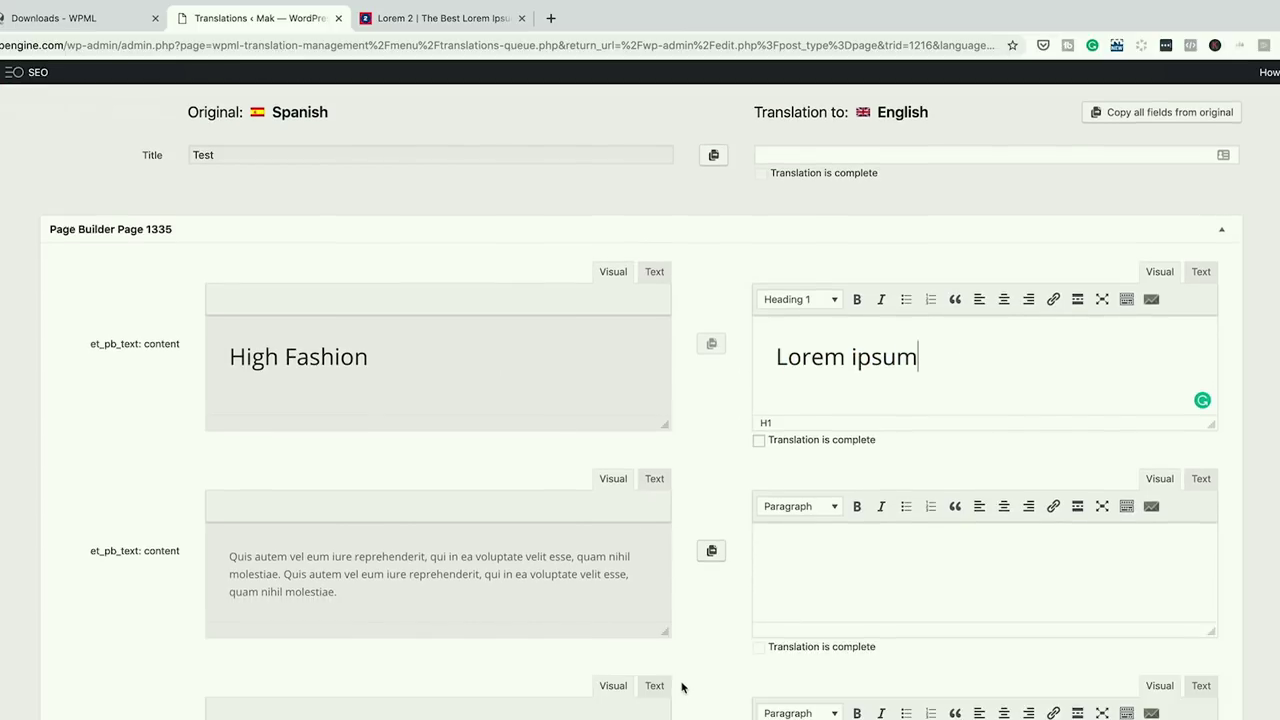
left_click(786, 570)
left_click(440, 18)
left_click_drag(455, 516, 570, 573)
key("ctrl+c")
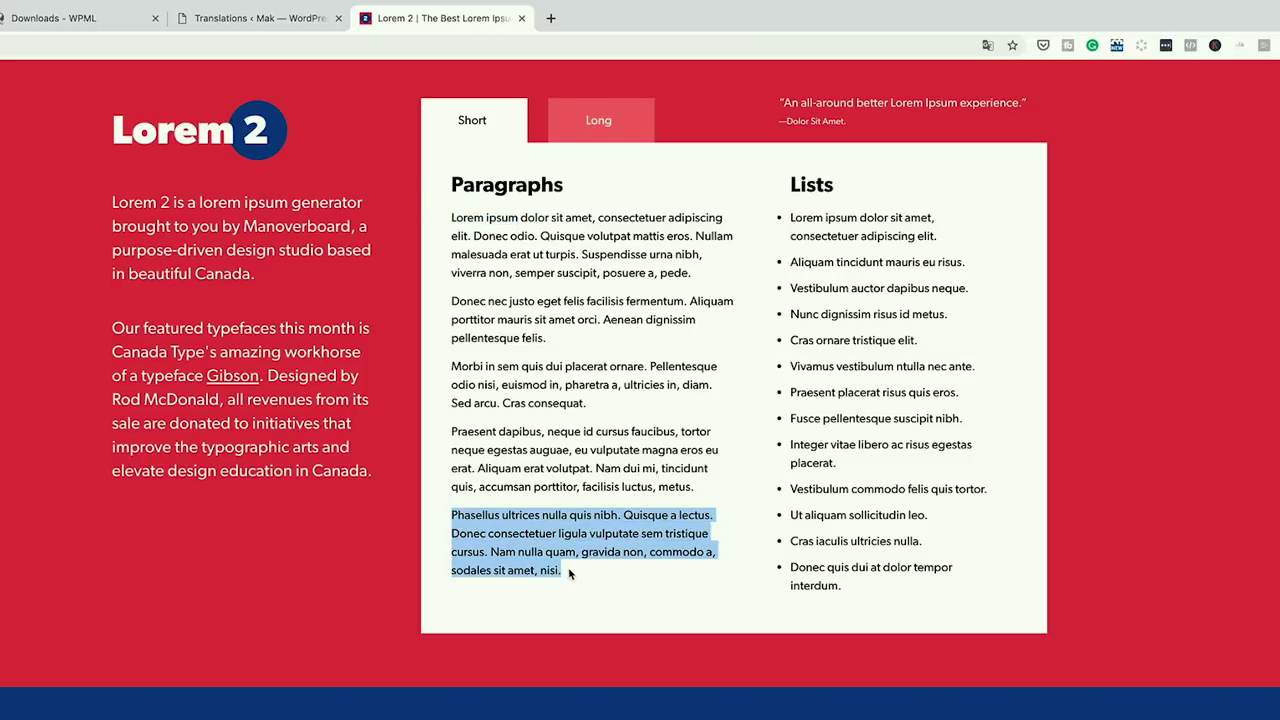
left_click(258, 18)
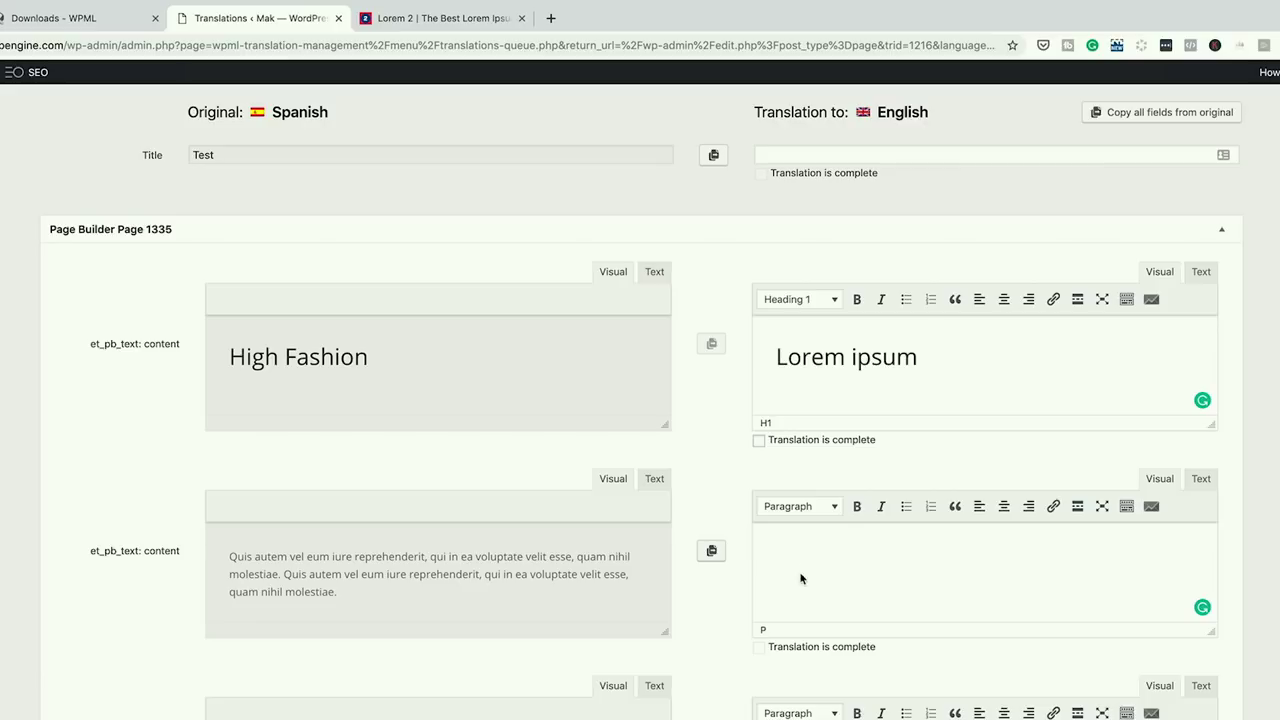
key("ctrl+v")
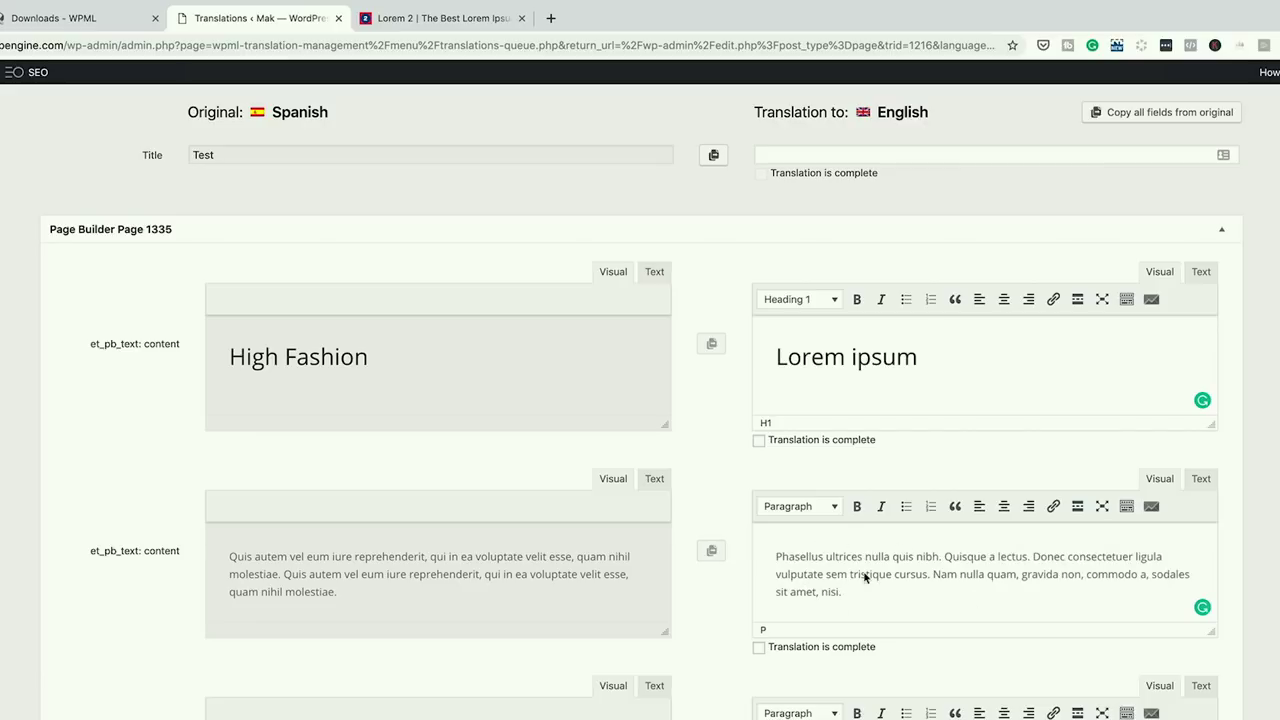
Copy the original "About Us" heading into its English translation field
scroll(866, 577, "down", 3)
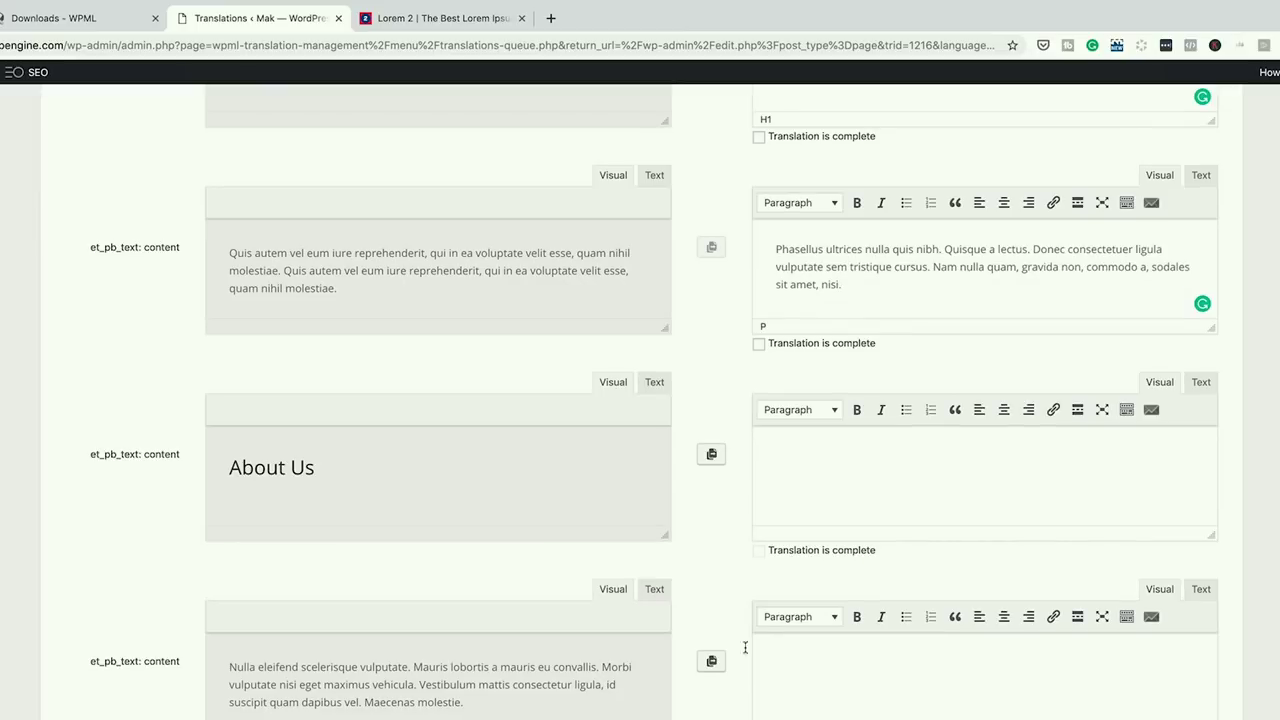
left_click_drag(229, 468, 316, 468)
key("ctrl+c")
left_click(778, 448)
key("ctrl+v")
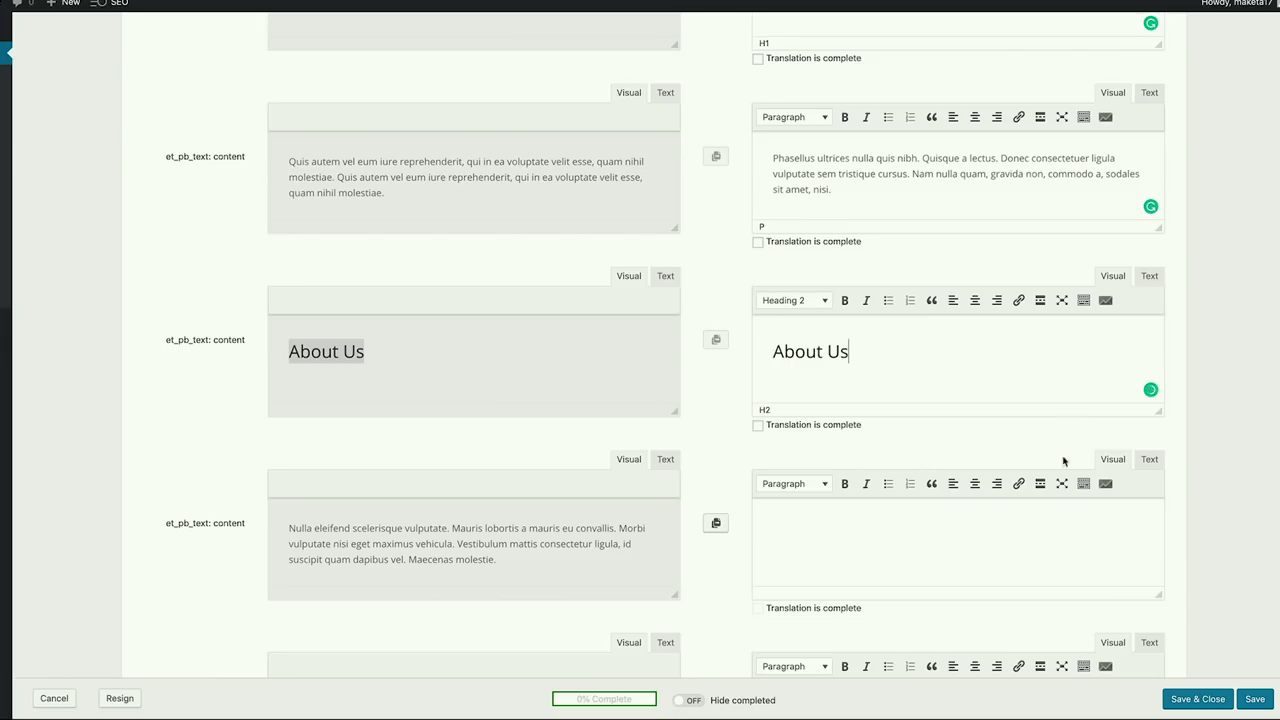
scroll(981, 531, "down", 5)
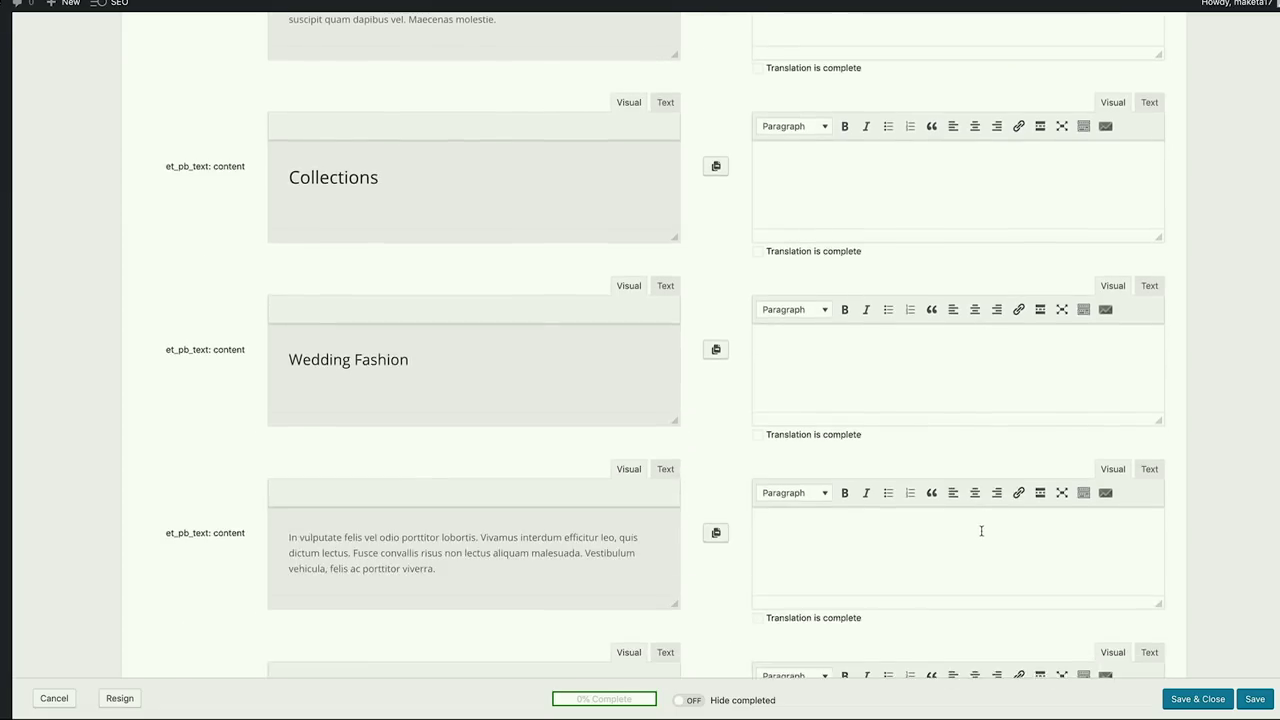
scroll(981, 531, "down", 5)
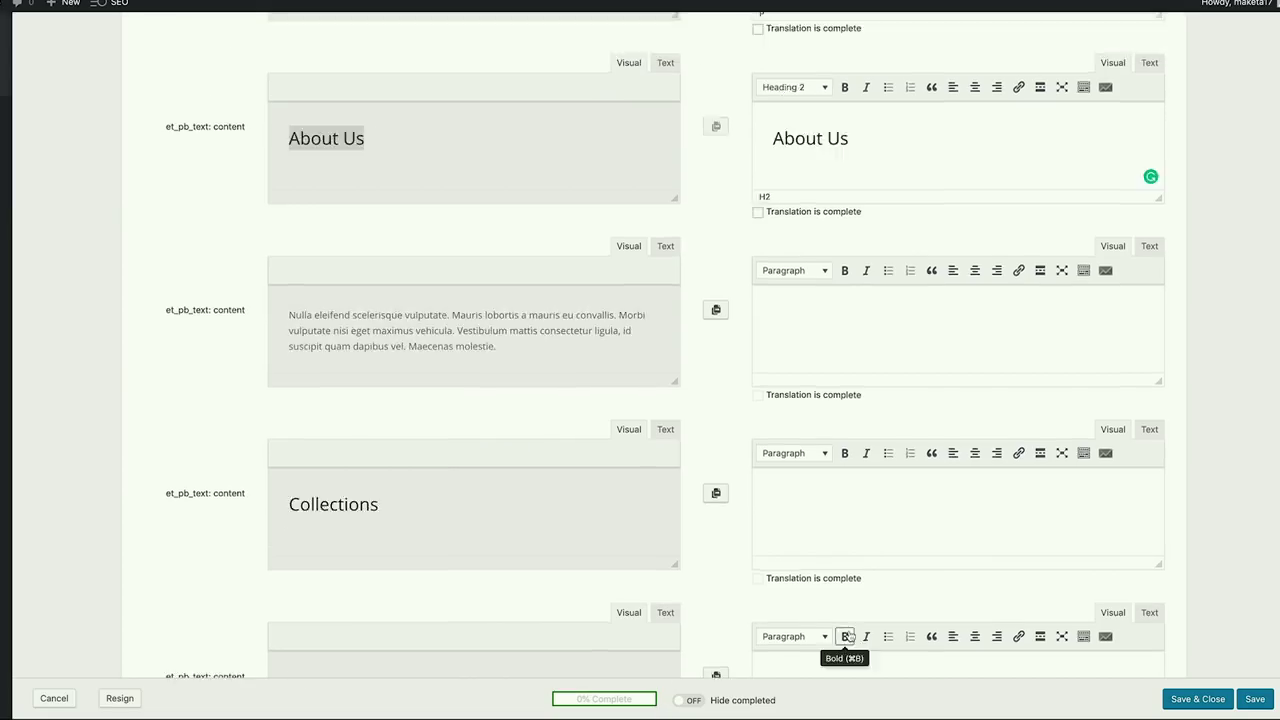
scroll(846, 634, "up", 3)
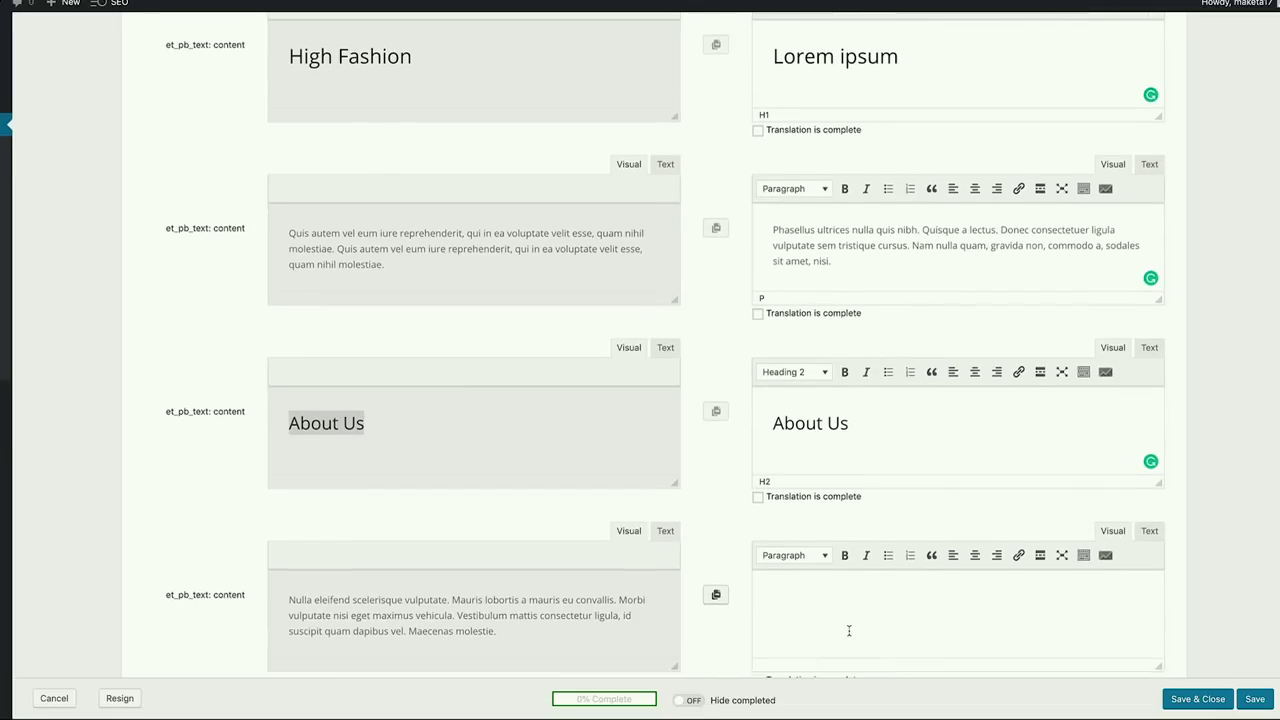
scroll(849, 629, "down", 1)
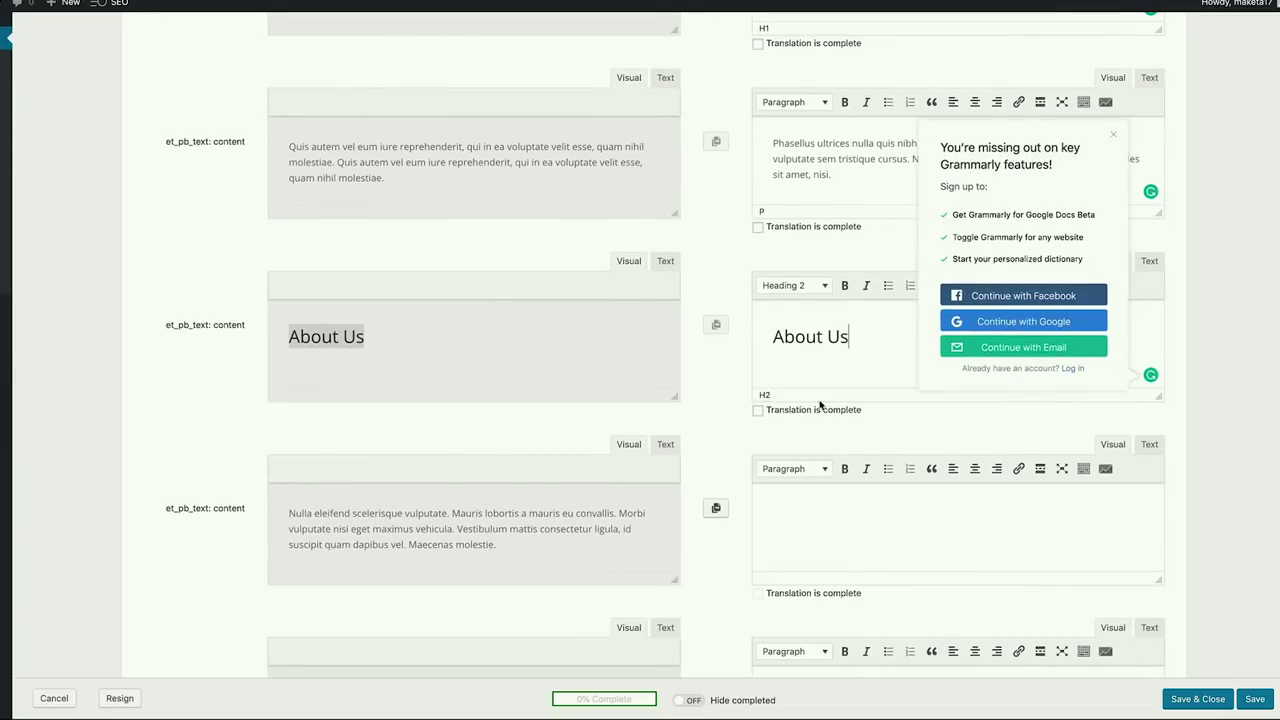
Dismiss the Grammarly pop-up and mark the "About Us", "Phasellus ultrices" and "Lorem ipsum" English translations as complete
left_click(1117, 137)
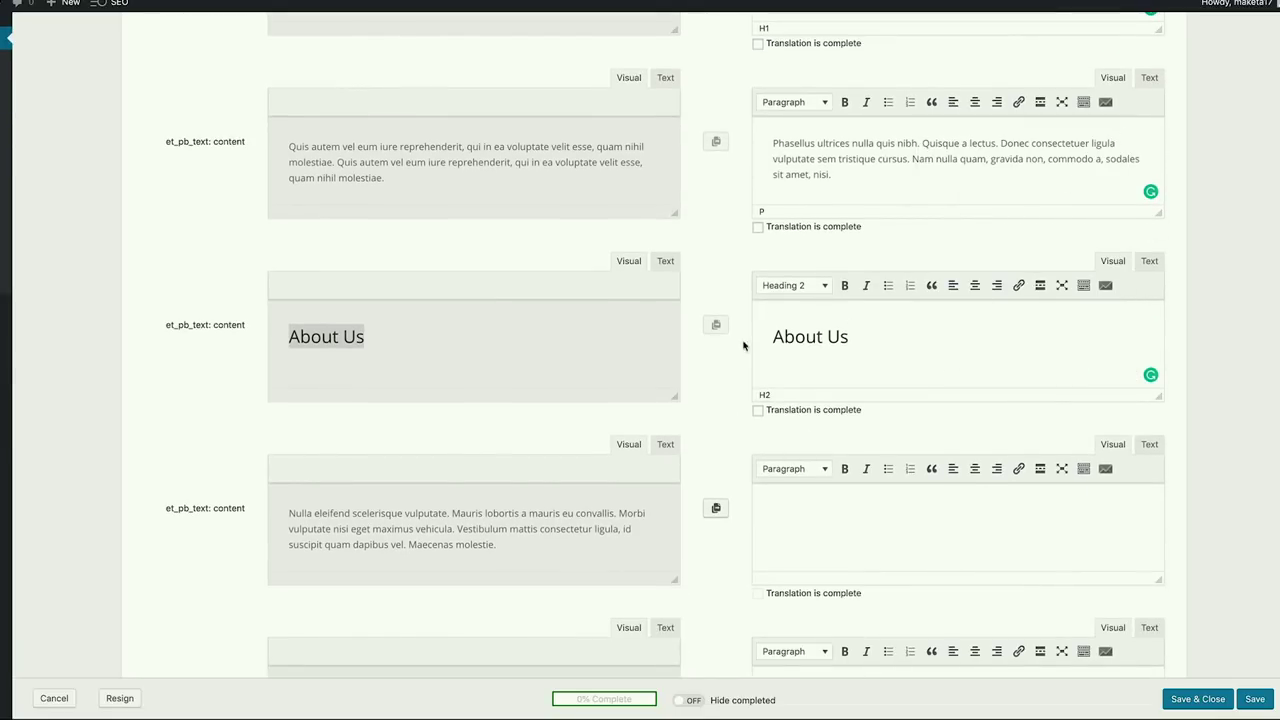
left_click(759, 411)
left_click(759, 229)
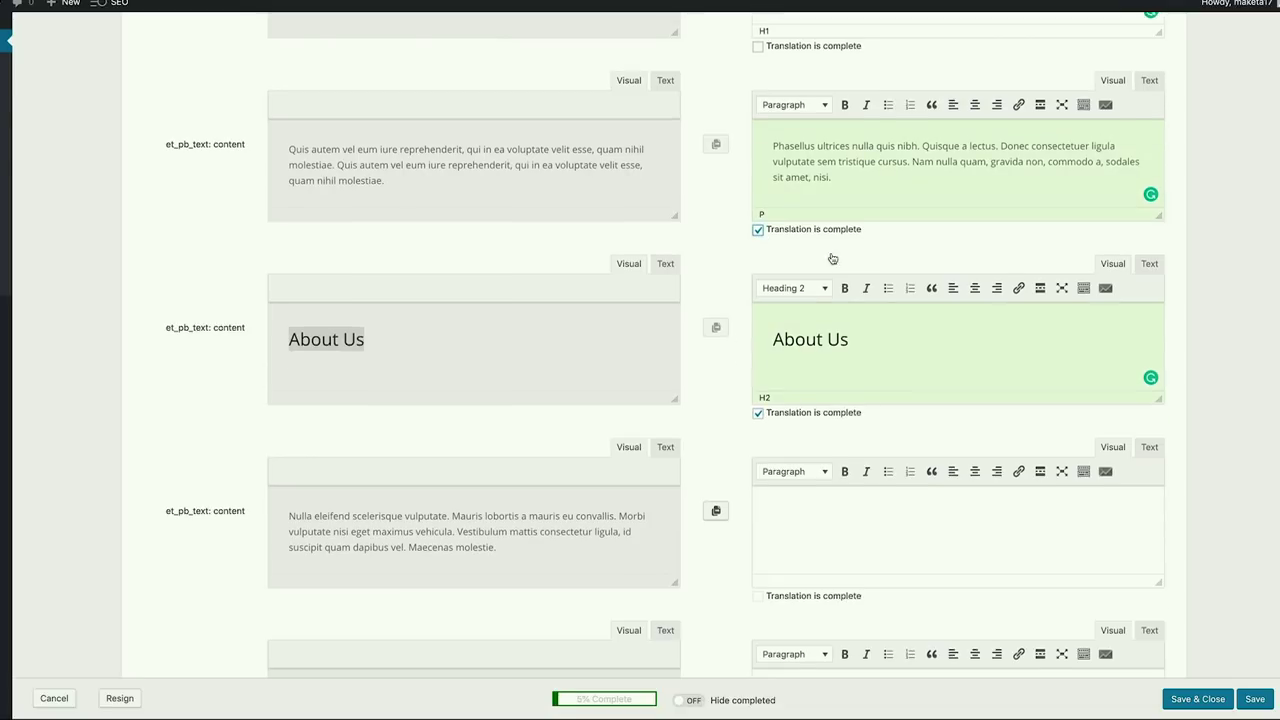
scroll(831, 257, "up", 1)
left_click(759, 155)
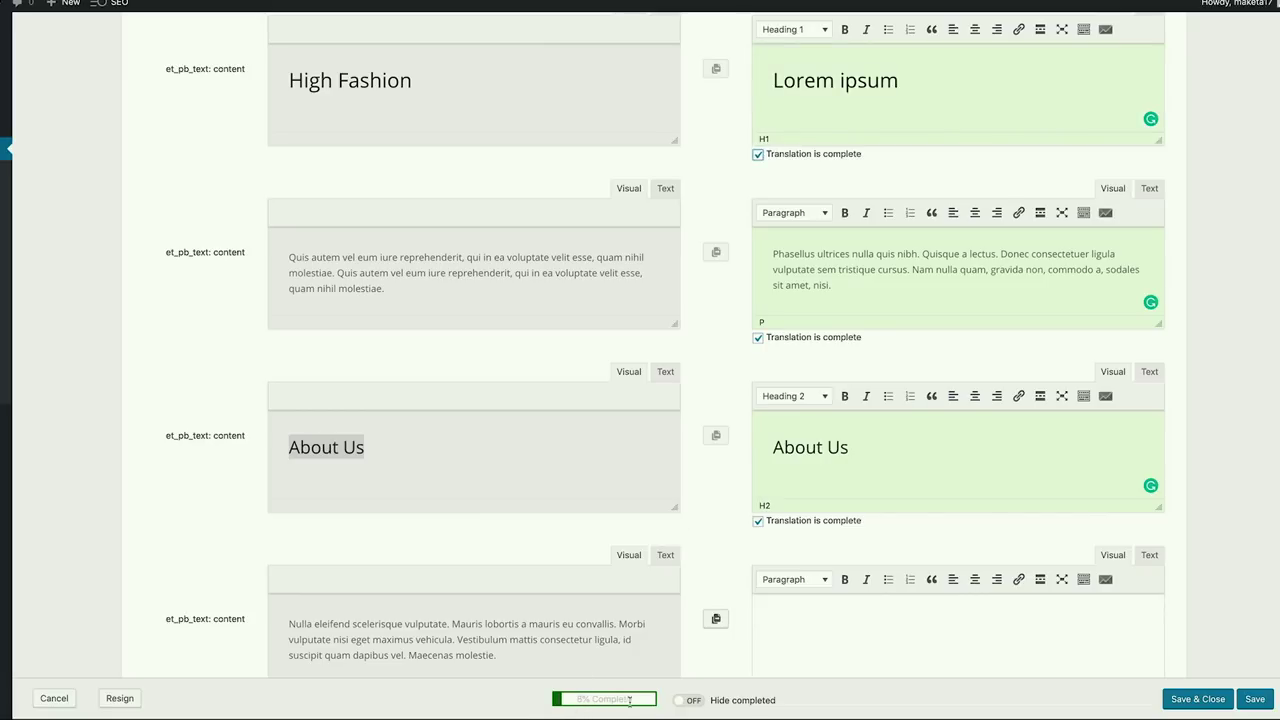
scroll(814, 392, "up", 3)
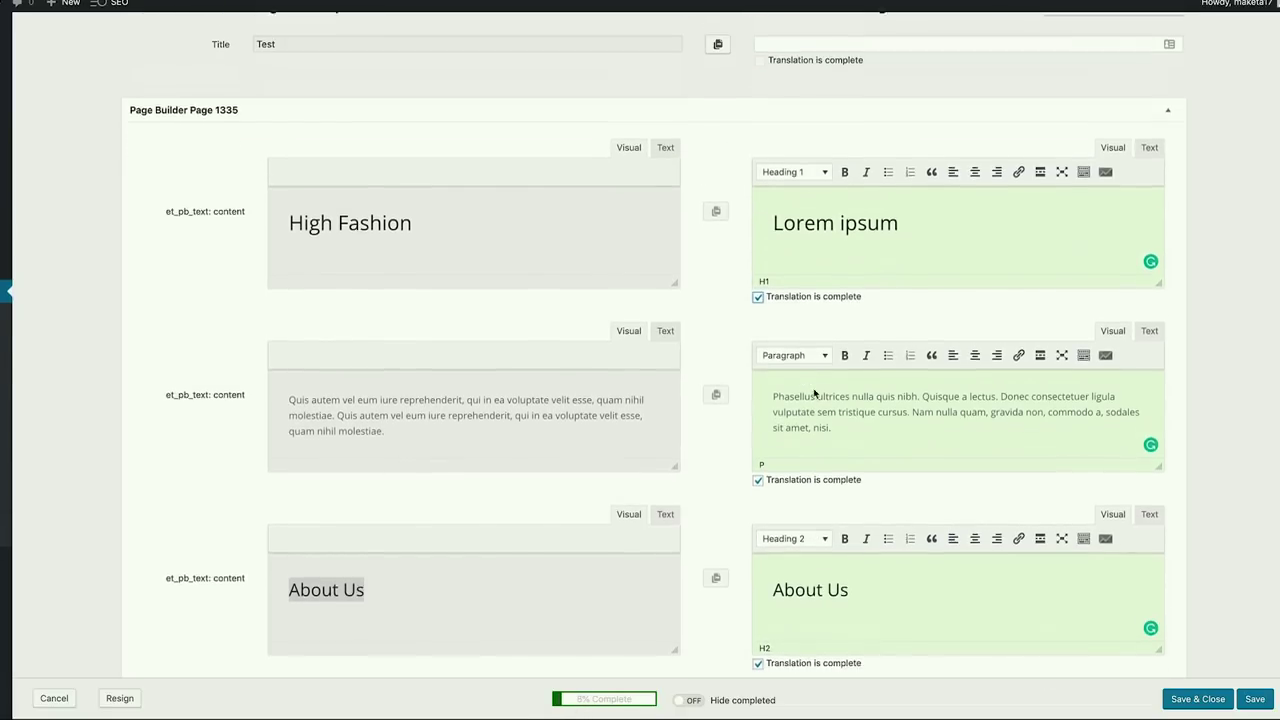
scroll(814, 393, "down", 4)
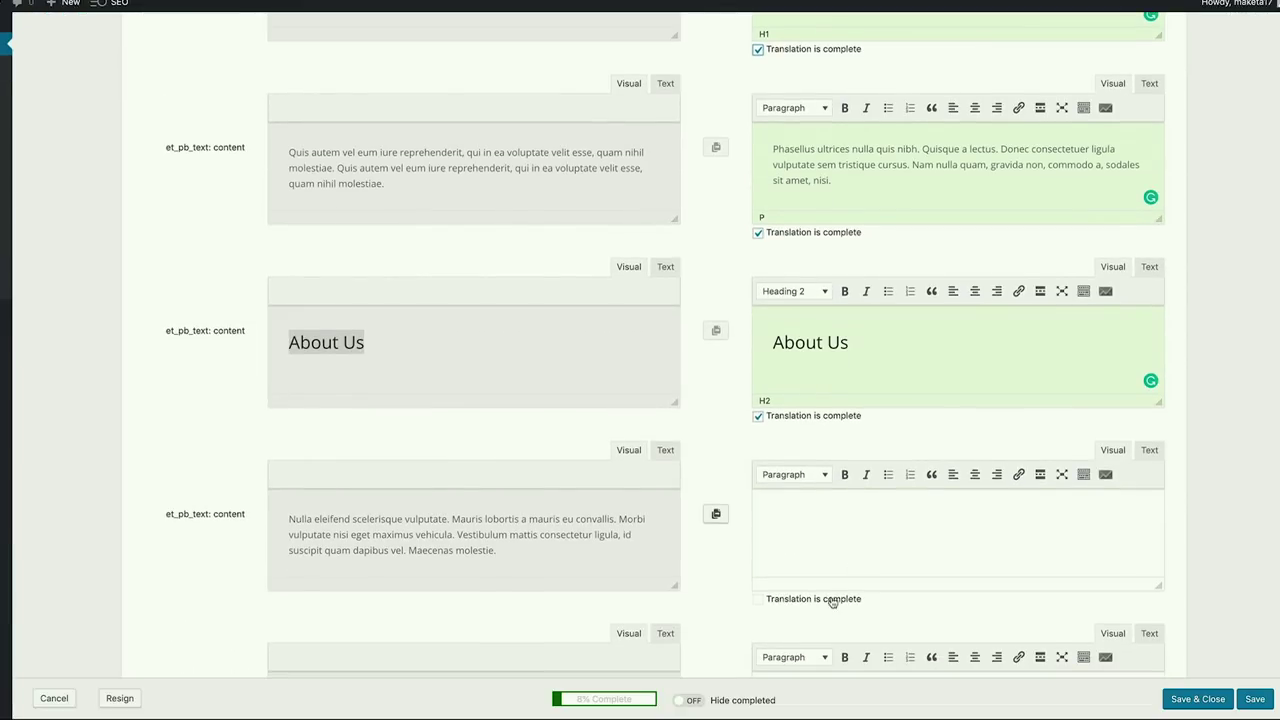
scroll(832, 601, "down", 6)
scroll(822, 617, "down", 1)
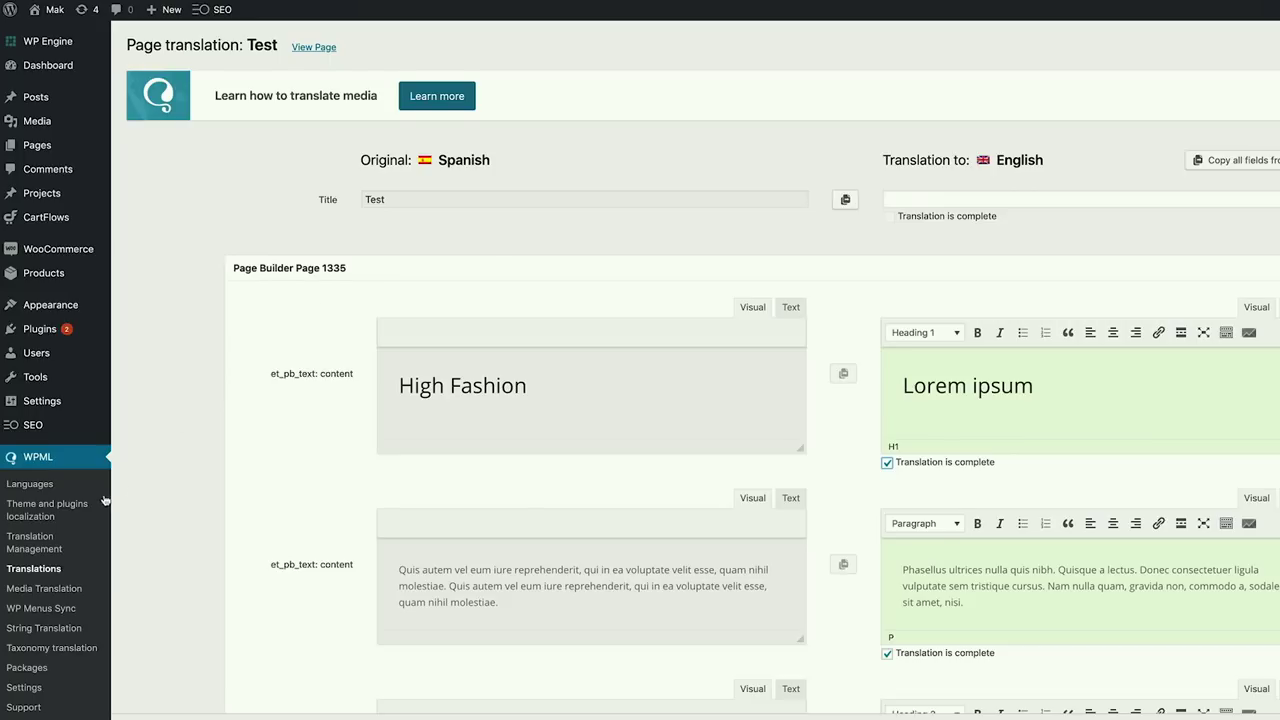
Leave the Test page translation editor without saving and view the Translation Roles in WPML's Translation Management
scroll(104, 500, "down", 1)
left_click(39, 497)
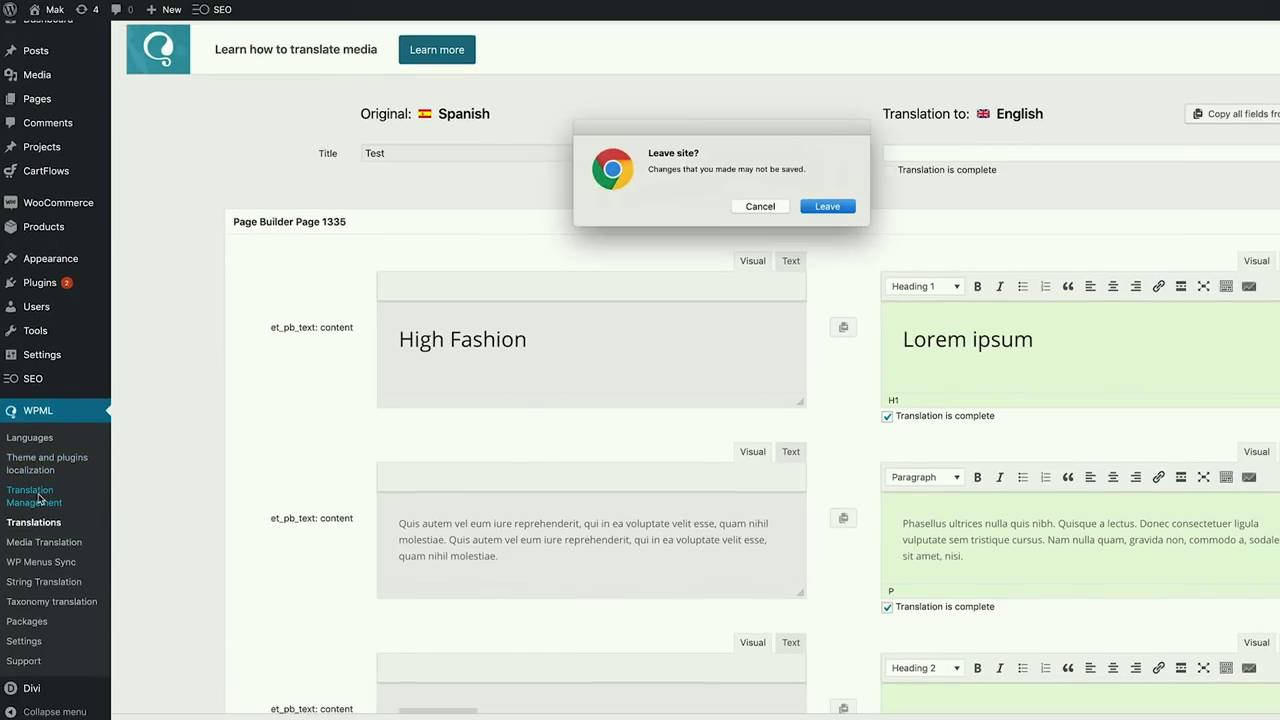
left_click(826, 206)
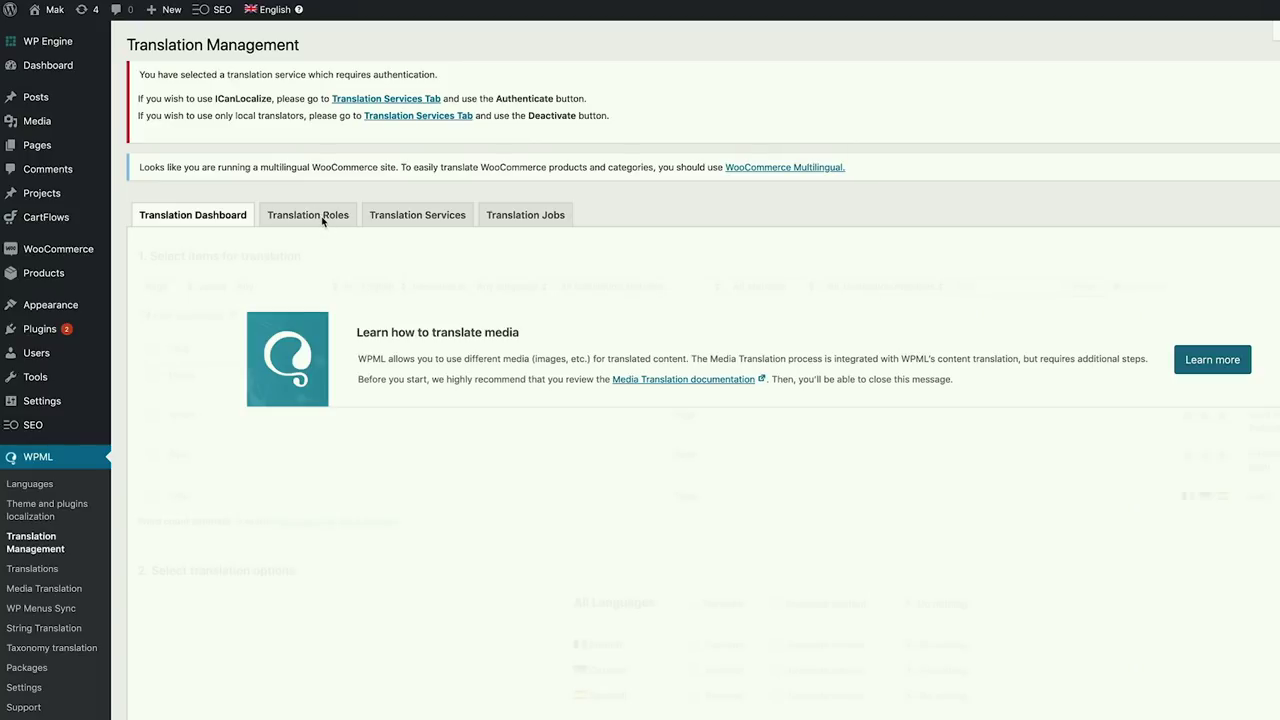
left_click(311, 218)
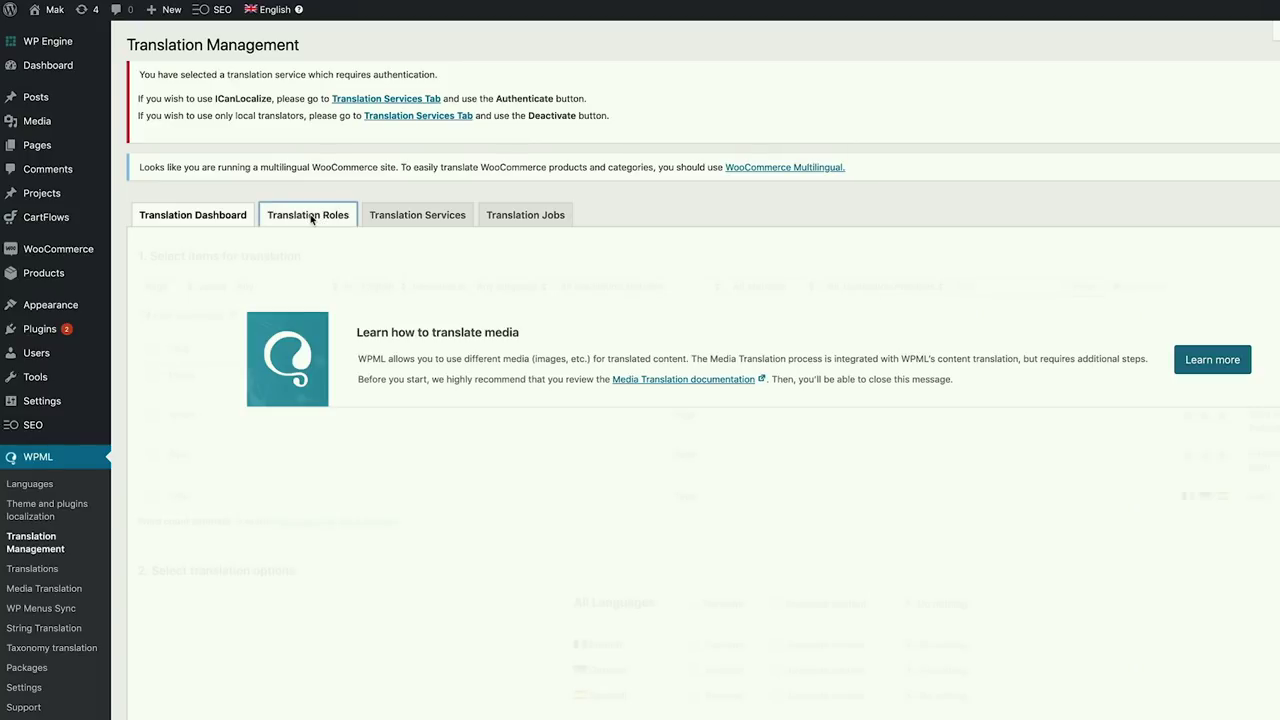
scroll(349, 449, "down", 1)
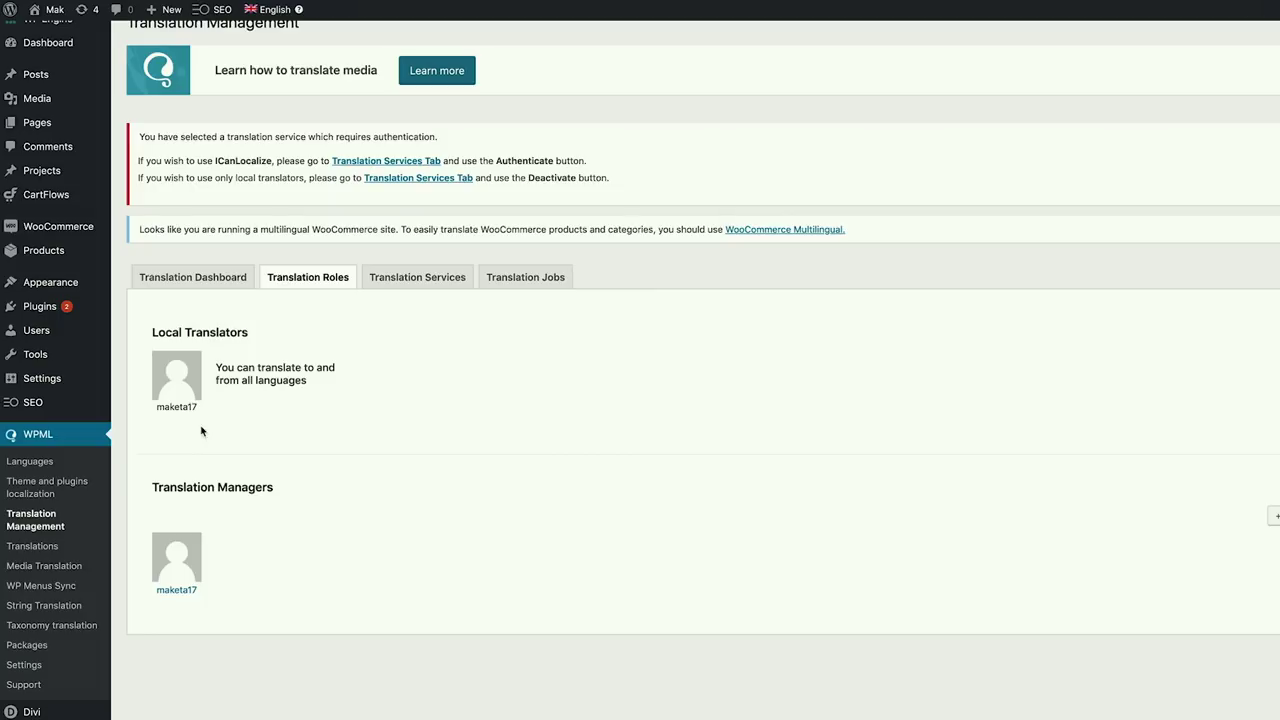
mouse_move(180, 559)
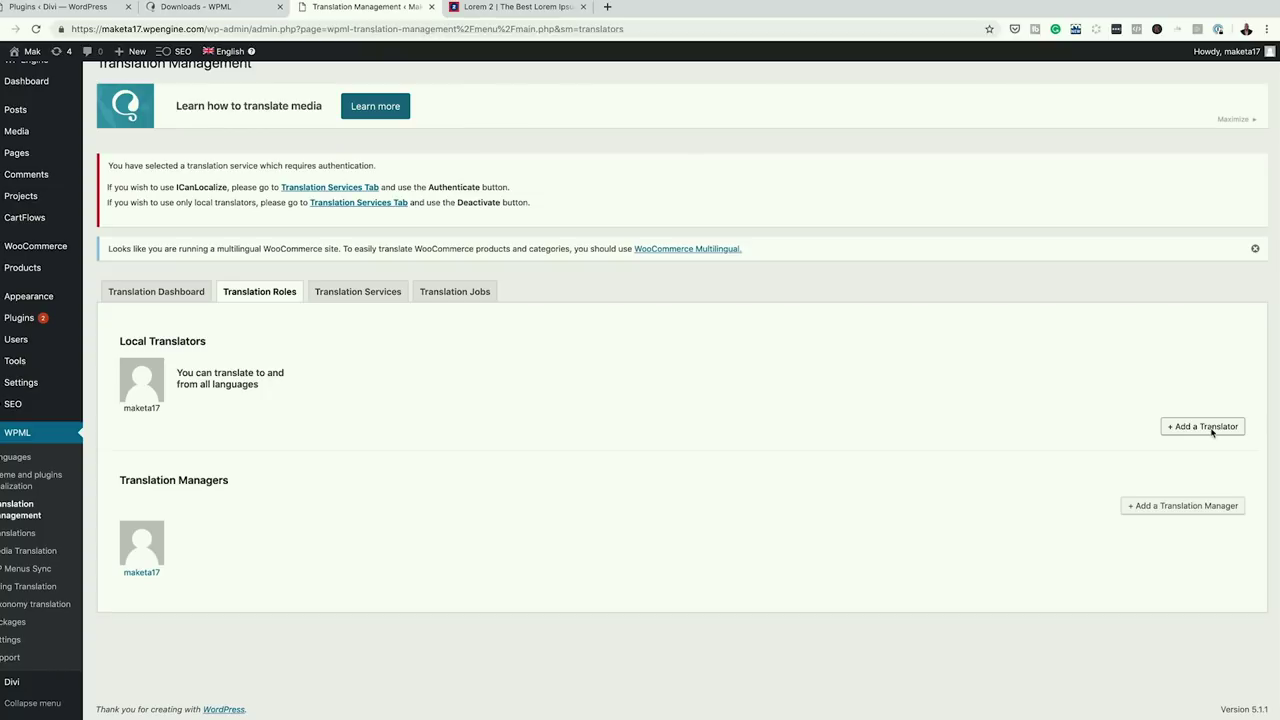
View the form for creating a new user as Translator and close it without adding anyone
left_click(1205, 427)
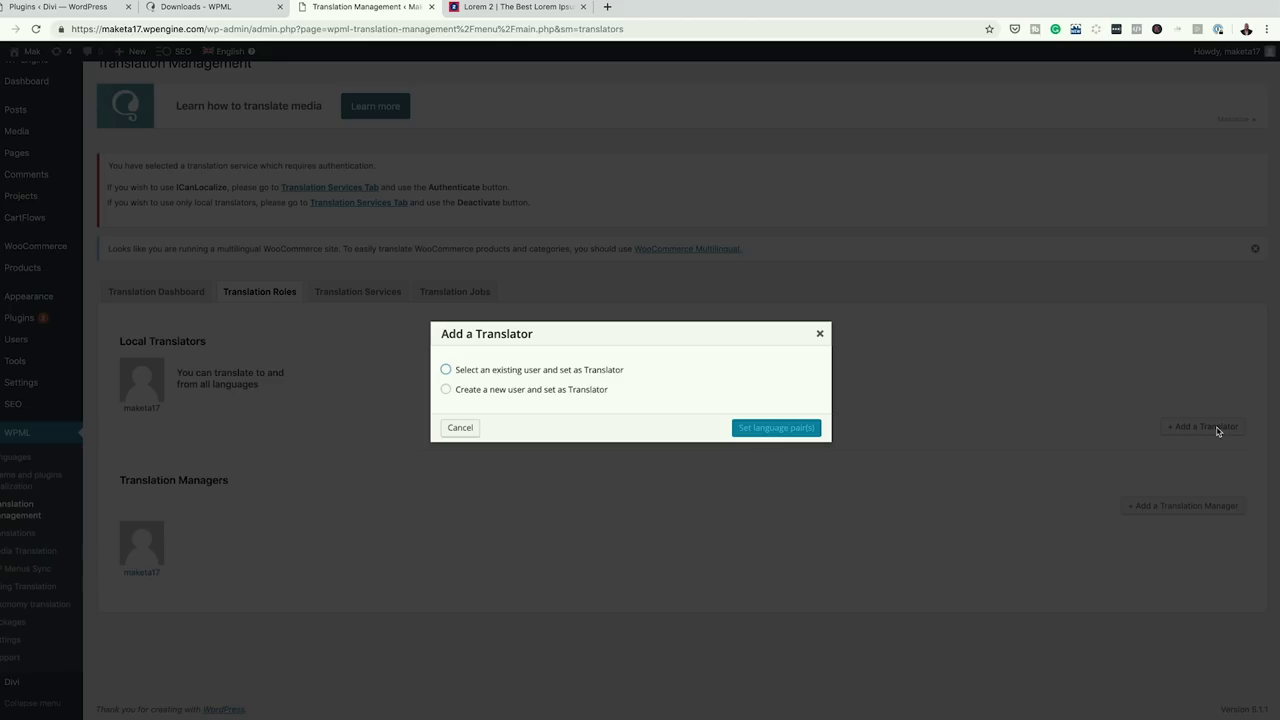
left_click(446, 390)
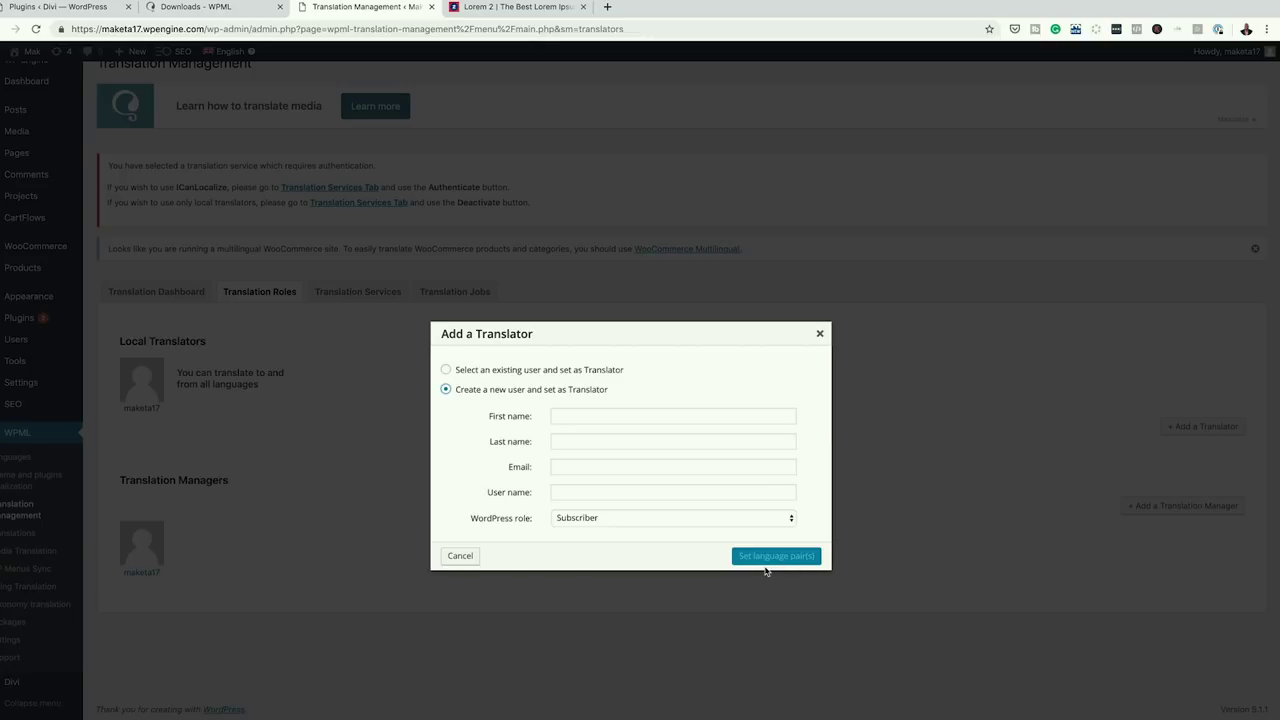
left_click(820, 335)
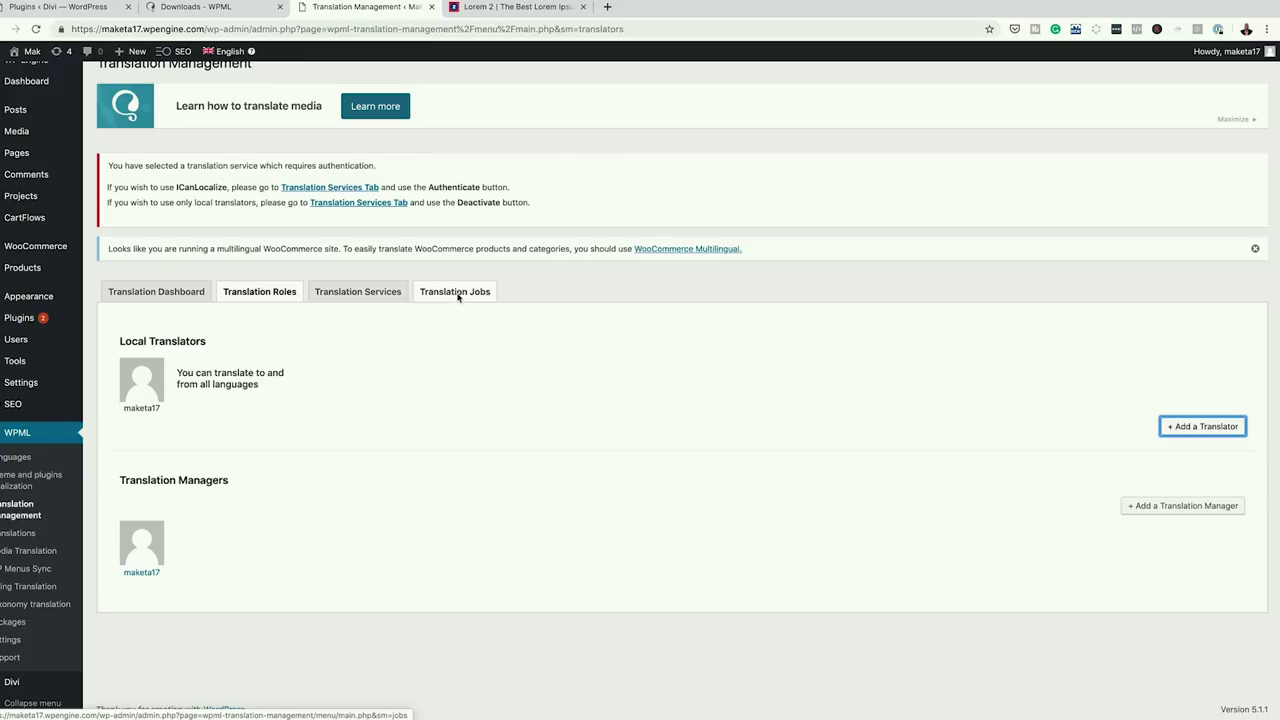
Review the list of translation jobs and browse the available partner translation services
left_click(456, 292)
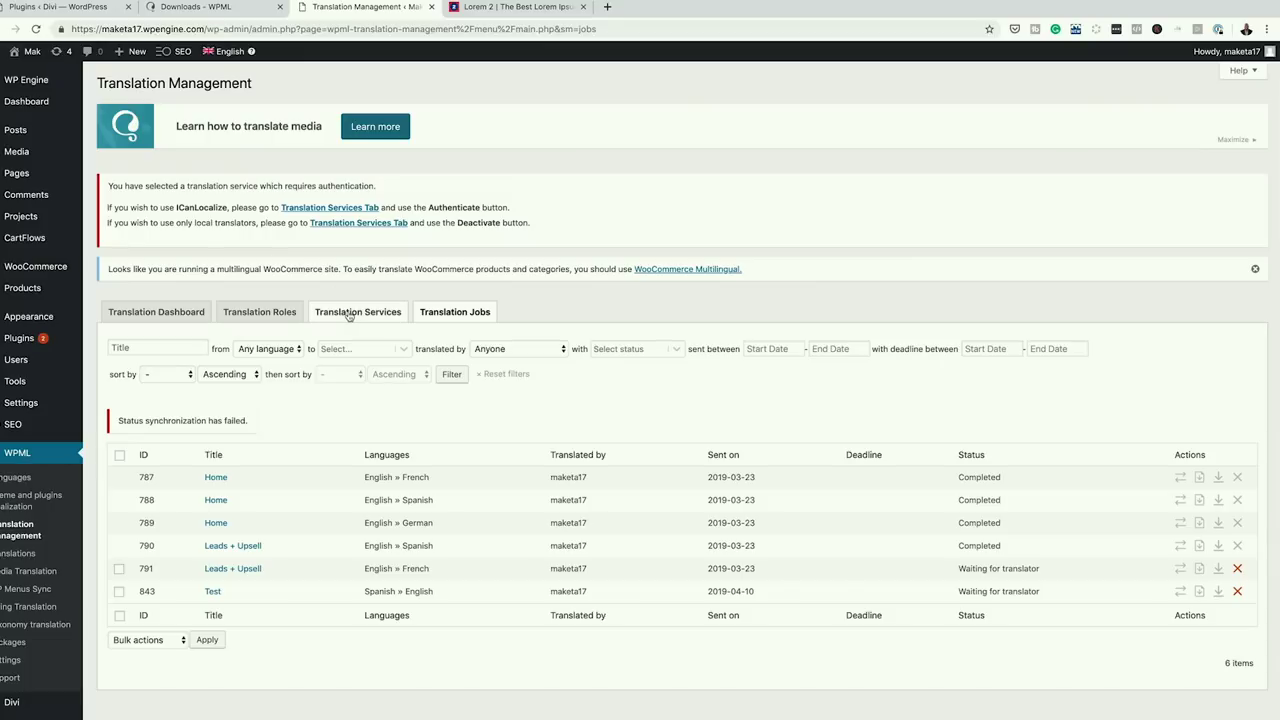
left_click(349, 316)
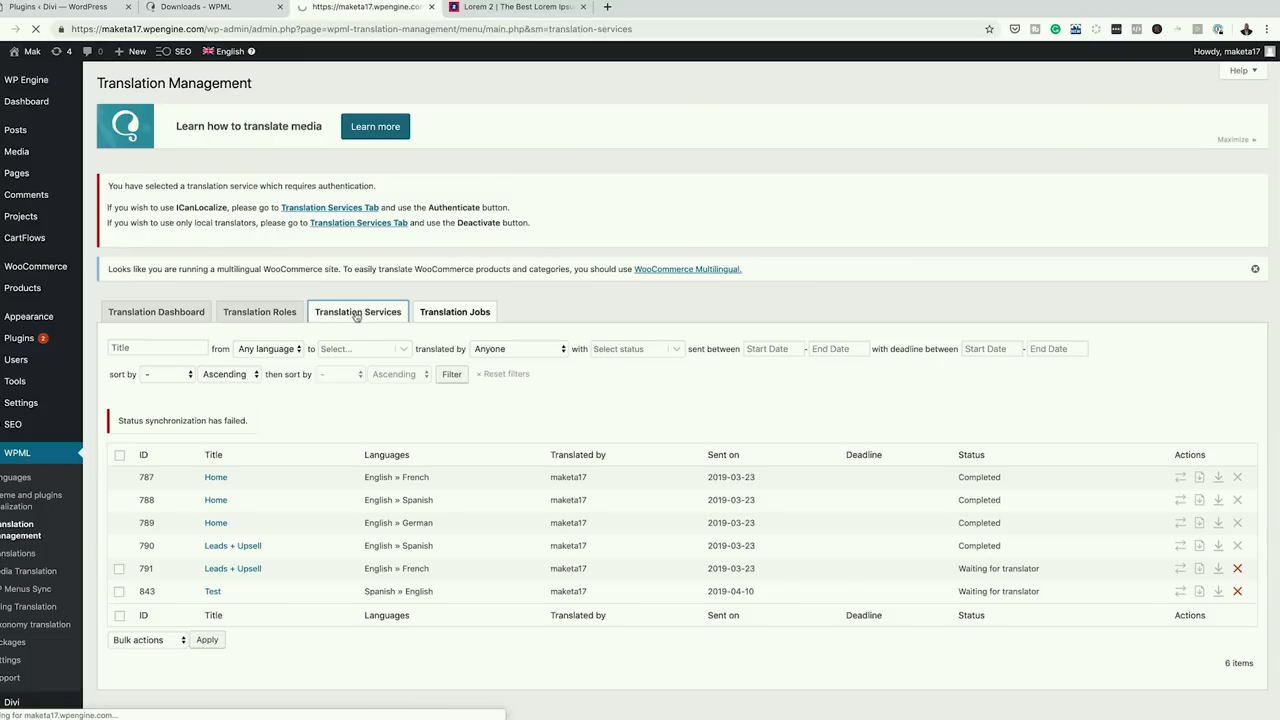
scroll(335, 341, "down", 3)
scroll(245, 490, "down", 3)
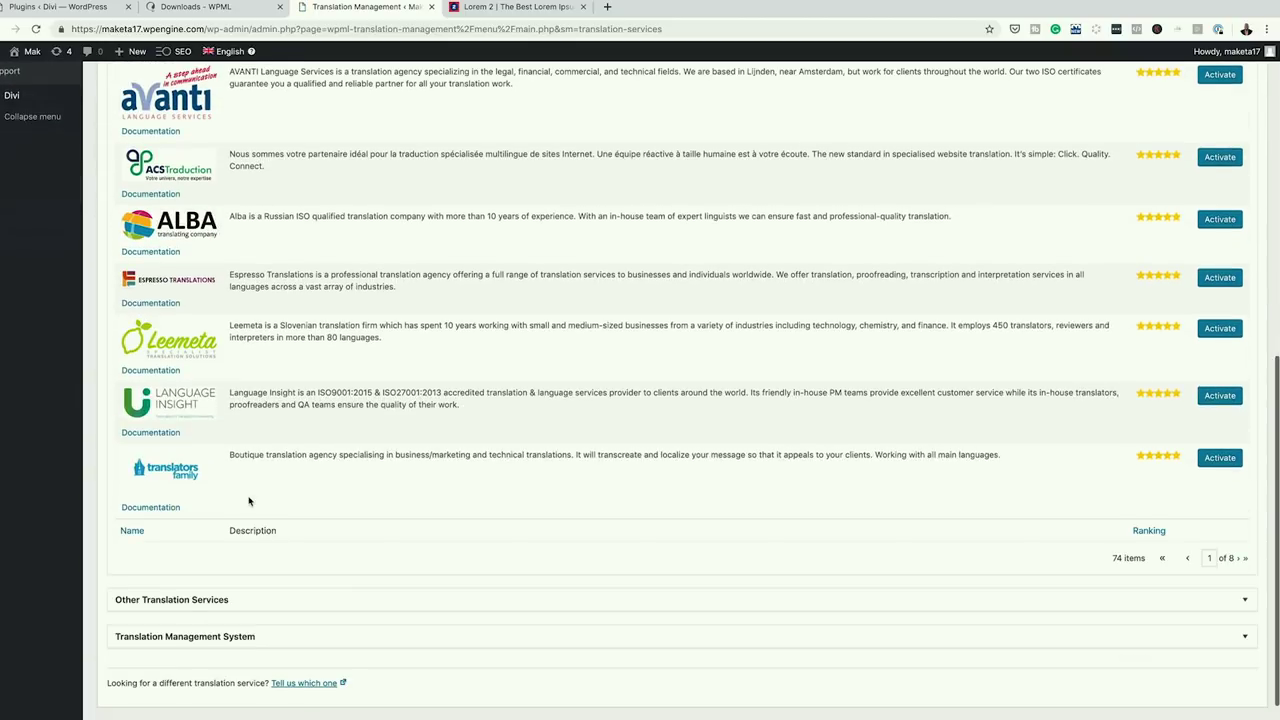
View the authentication dialog of the active ICanLocalize service and cancel it without entering an API token
scroll(248, 497, "up", 2)
scroll(248, 497, "up", 5)
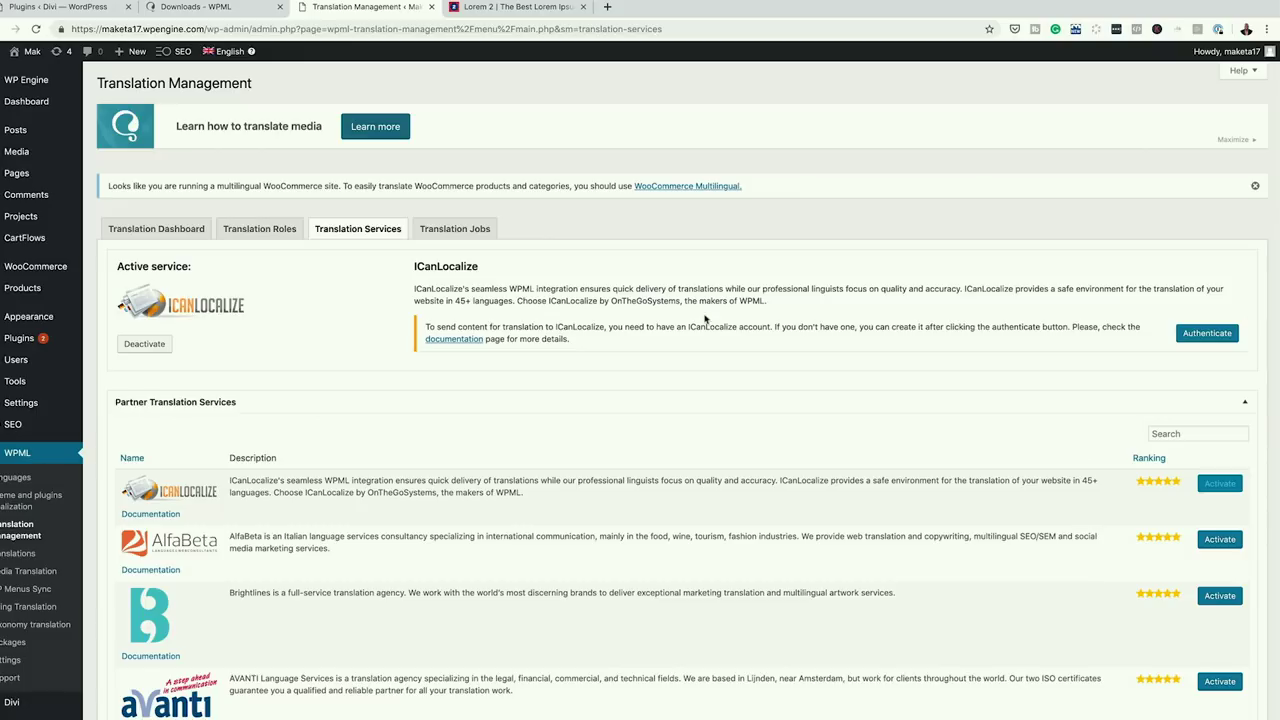
left_click(1208, 335)
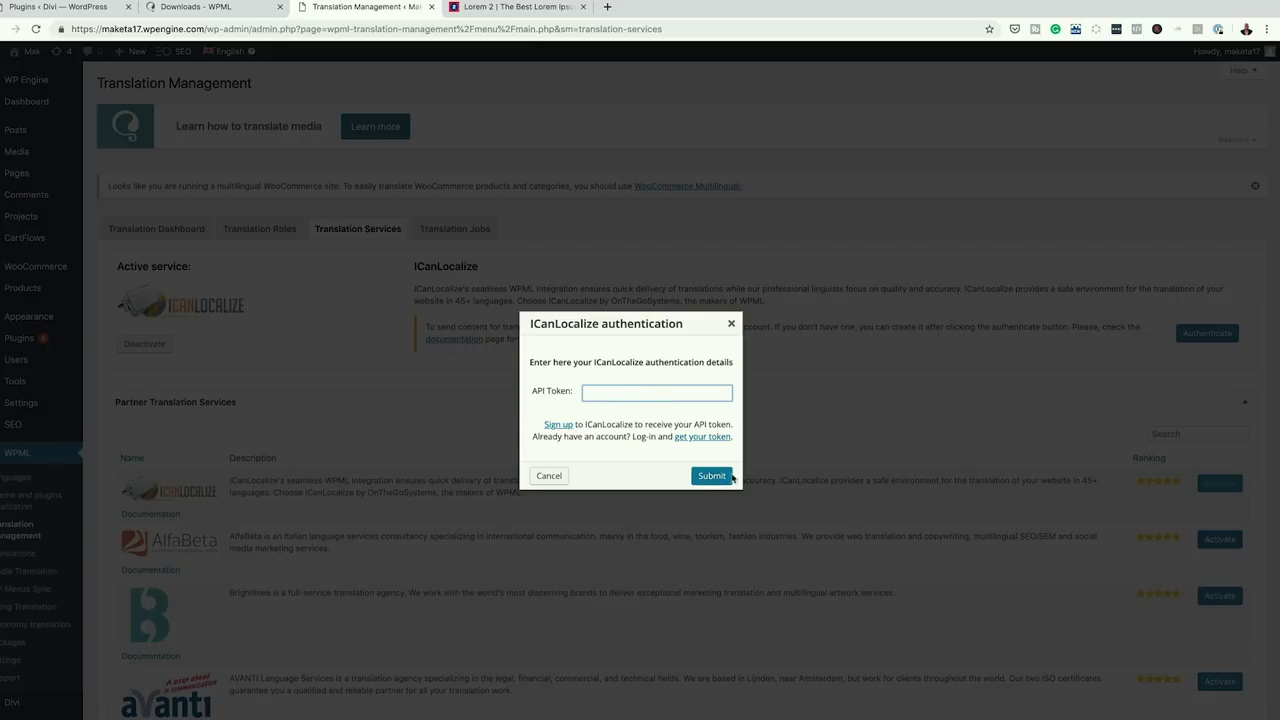
left_click(549, 476)
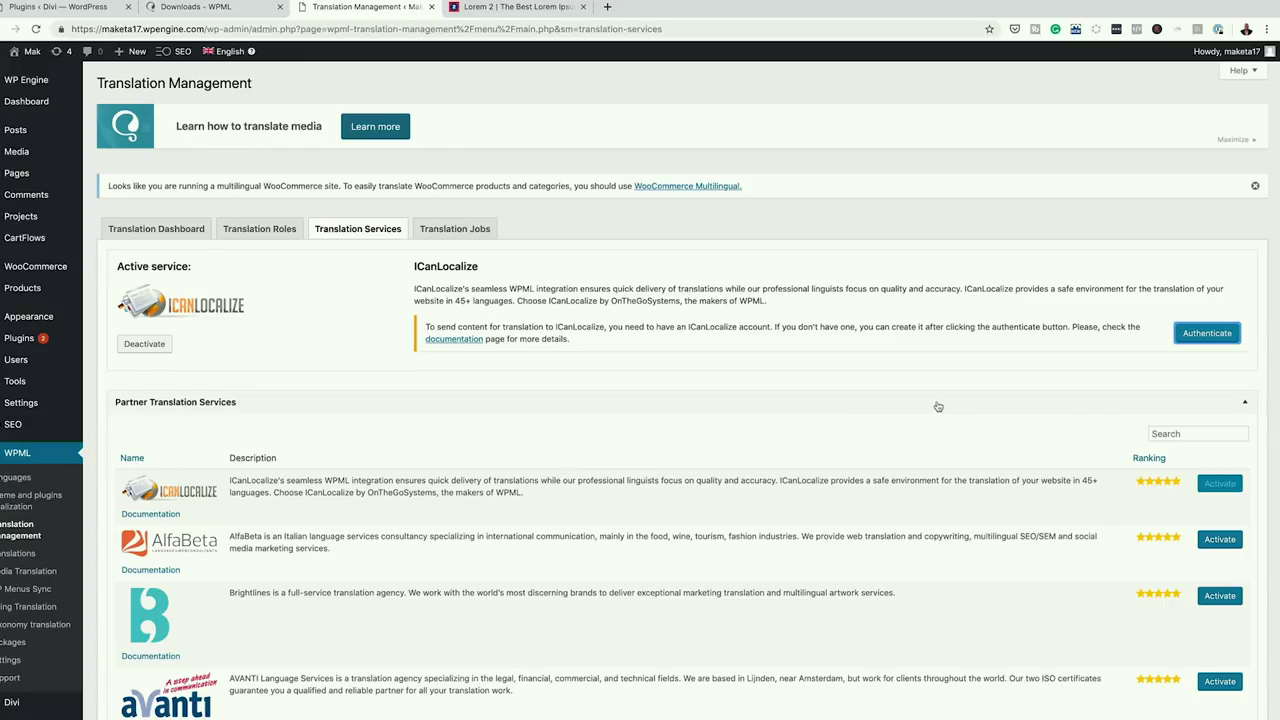